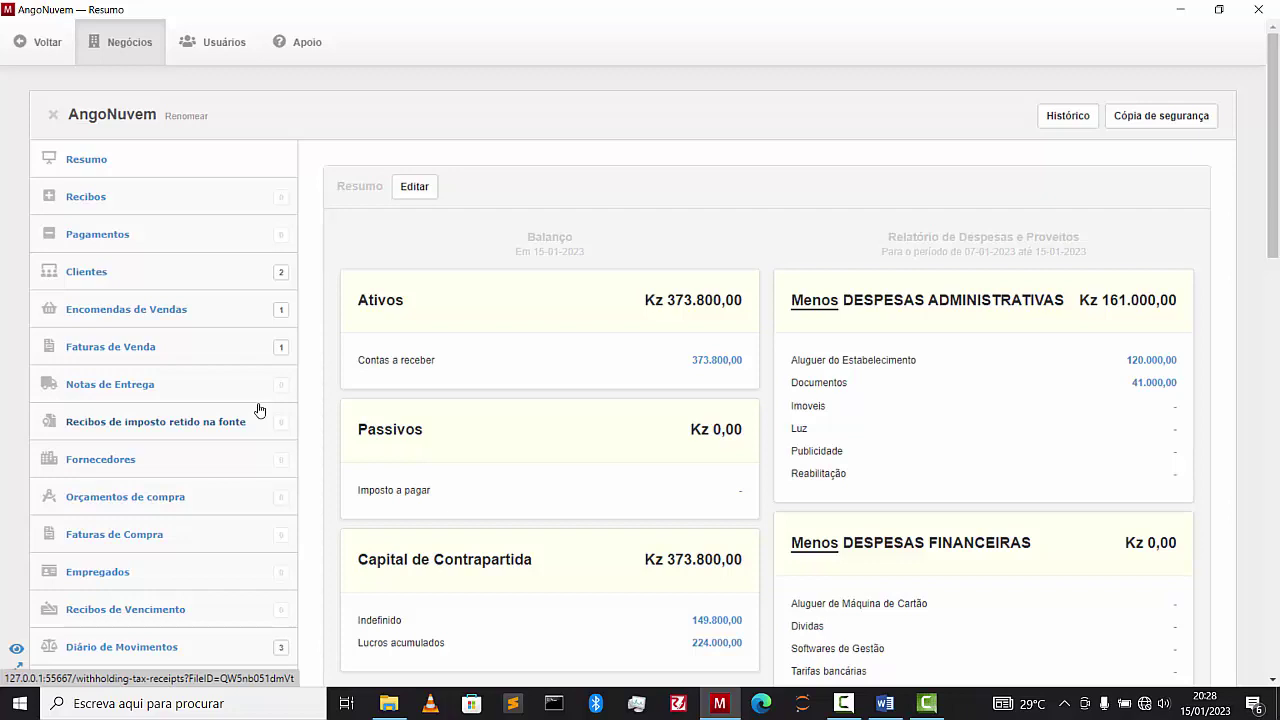
Start a new delivery note under Notas de Entrega and select Direcção Municipal da Saúde do Ebo as the client
{"action": "left_click", "coordinate": [134, 392]}
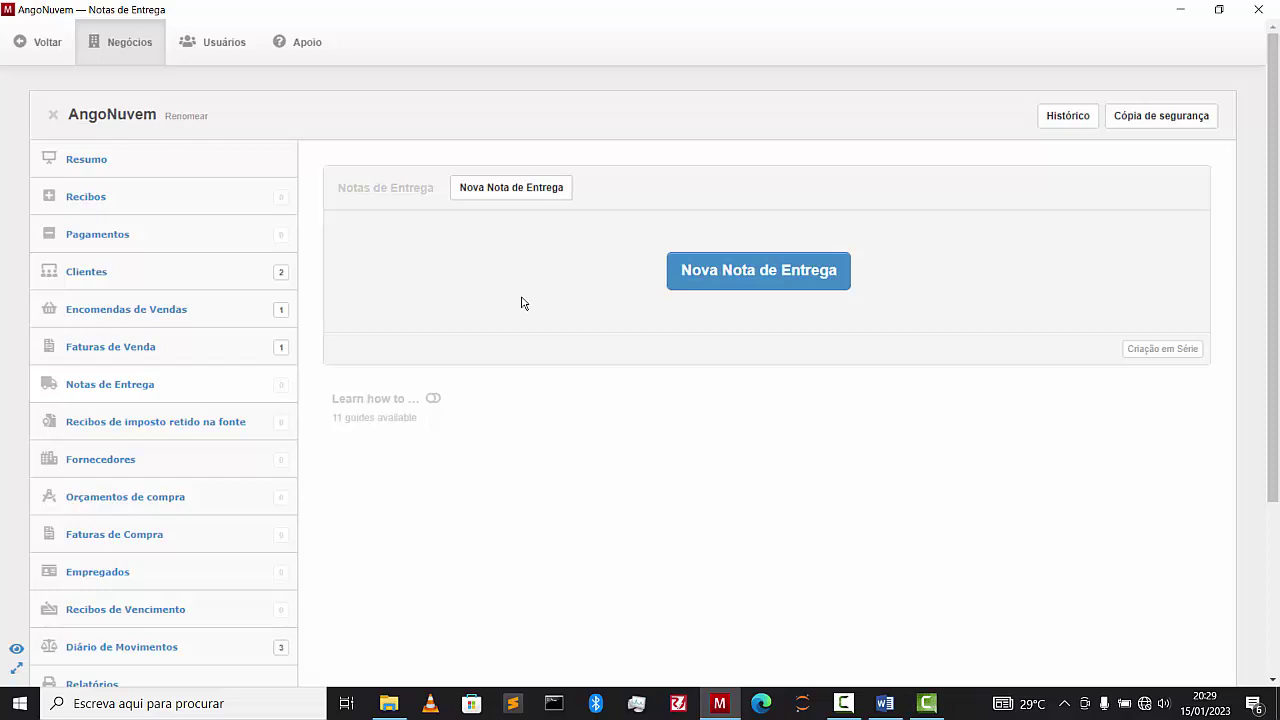
{"action": "left_click", "coordinate": [768, 280]}
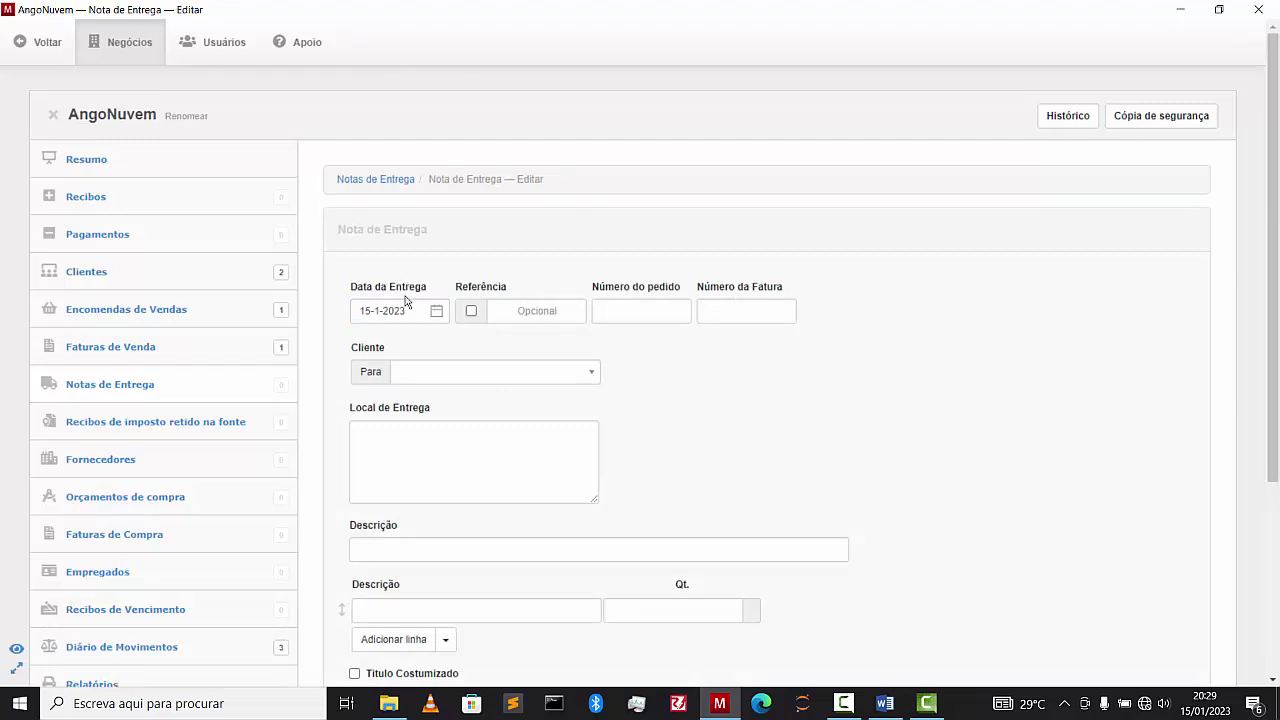
{"action": "left_click", "coordinate": [439, 312]}
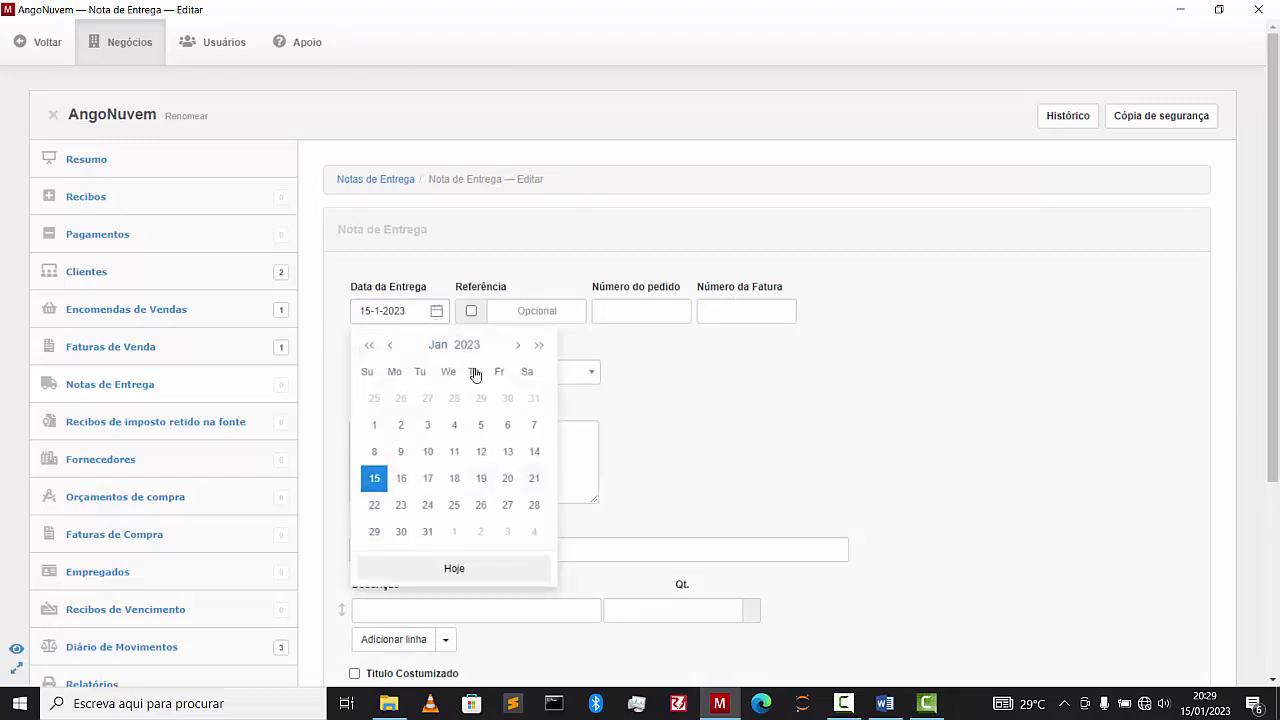
{"action": "left_click", "coordinate": [669, 411]}
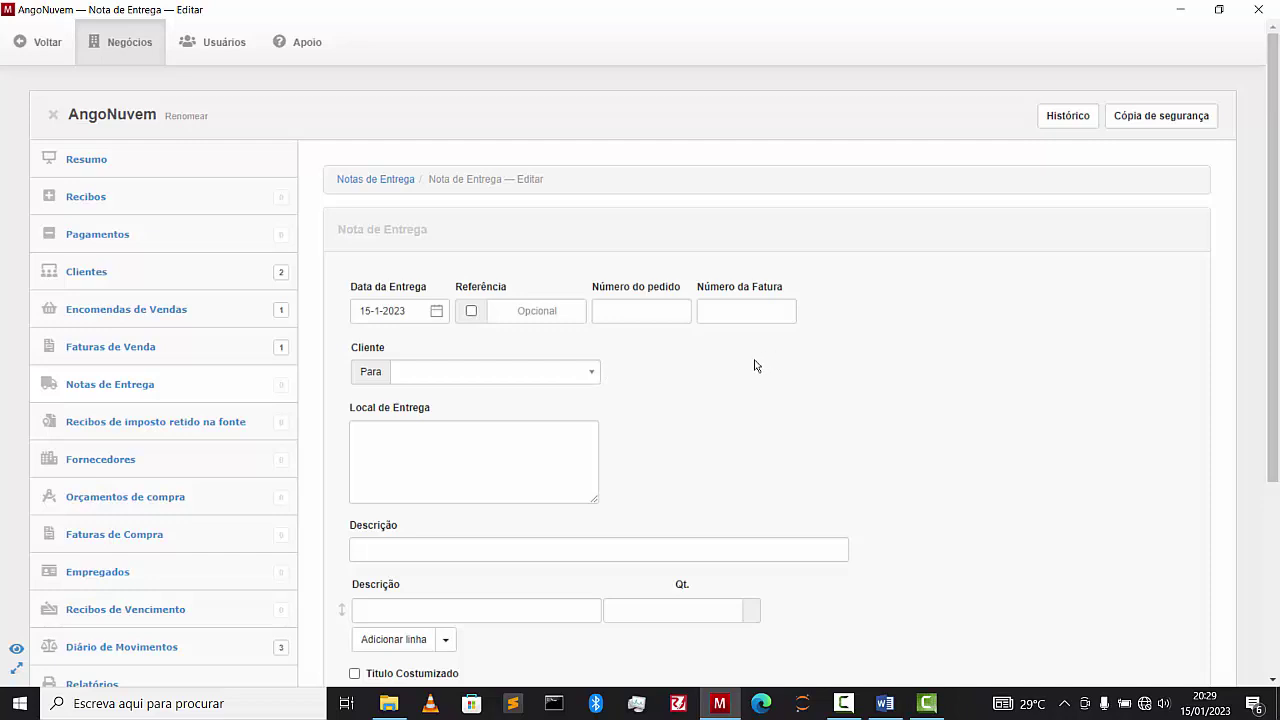
{"action": "left_click", "coordinate": [588, 373]}
{"action": "left_click", "coordinate": [486, 442]}
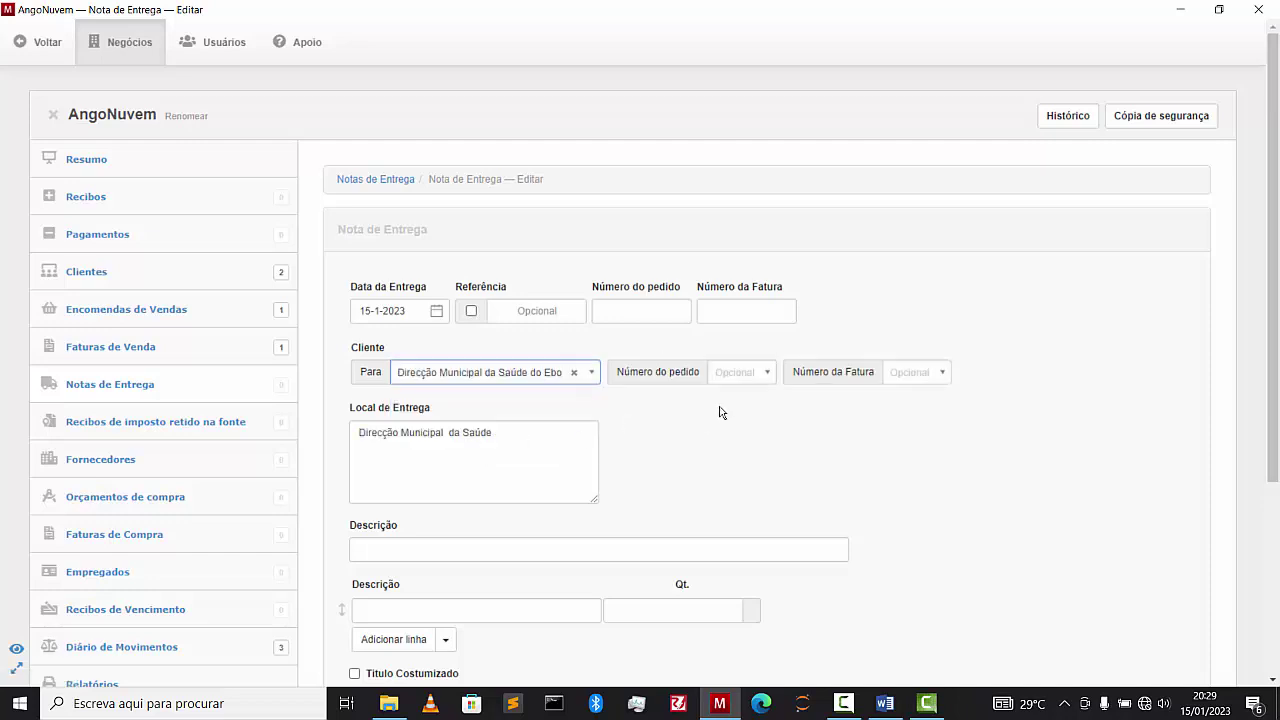
Fill in the delivery note's general description with "Entrega de Equipamentos Informáticos"
{"action": "scroll", "coordinate": [790, 450], "scroll_direction": "down", "scroll_amount": 1}
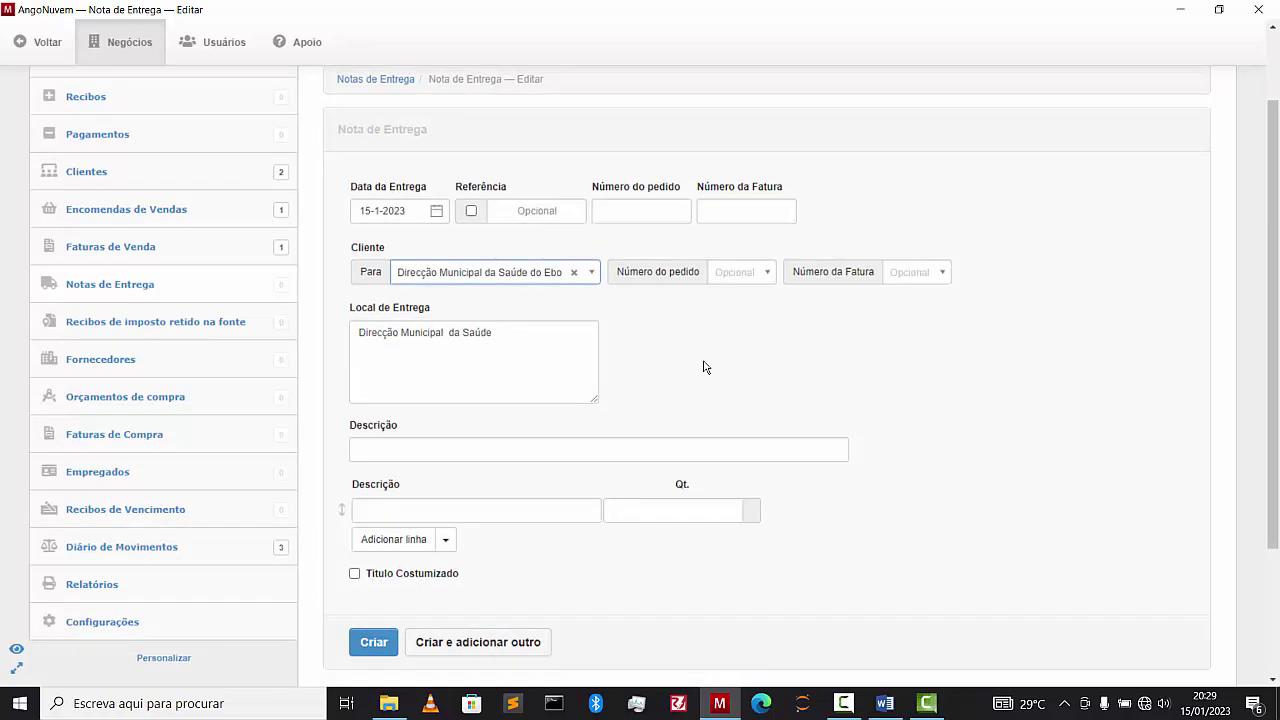
{"action": "scroll", "coordinate": [690, 366], "scroll_direction": "down", "scroll_amount": 1}
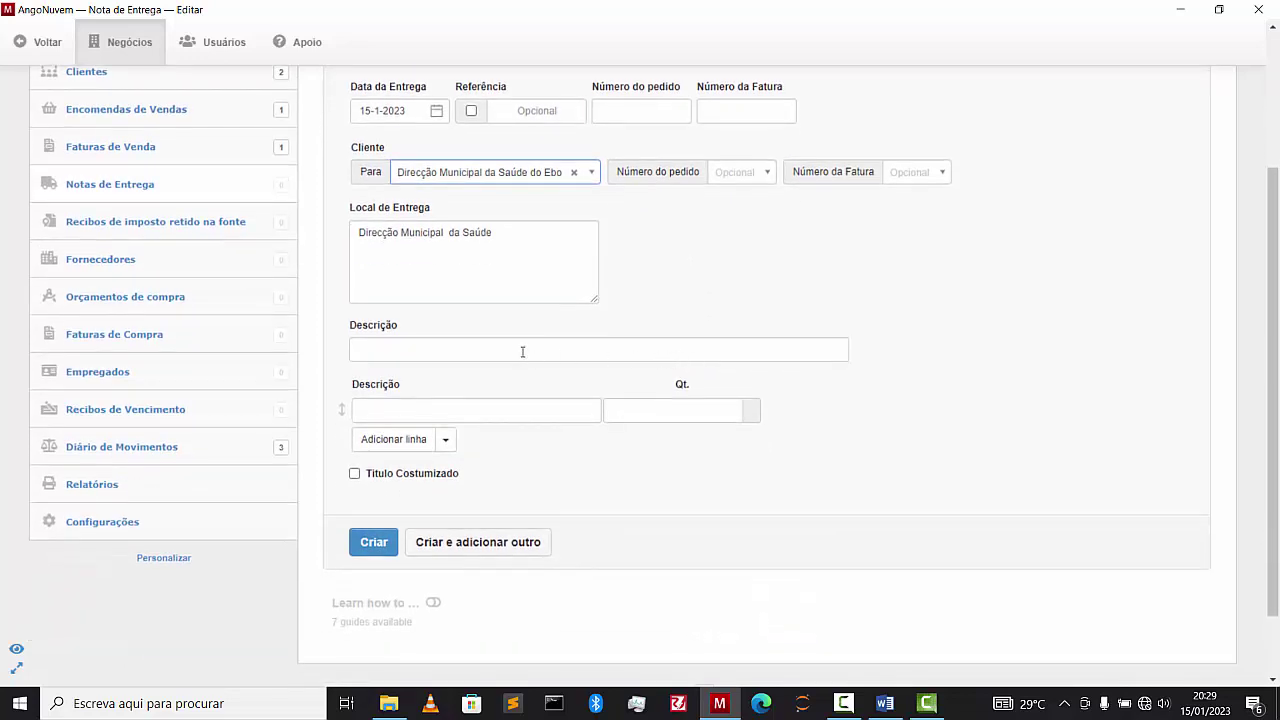
{"action": "left_click", "coordinate": [521, 351]}
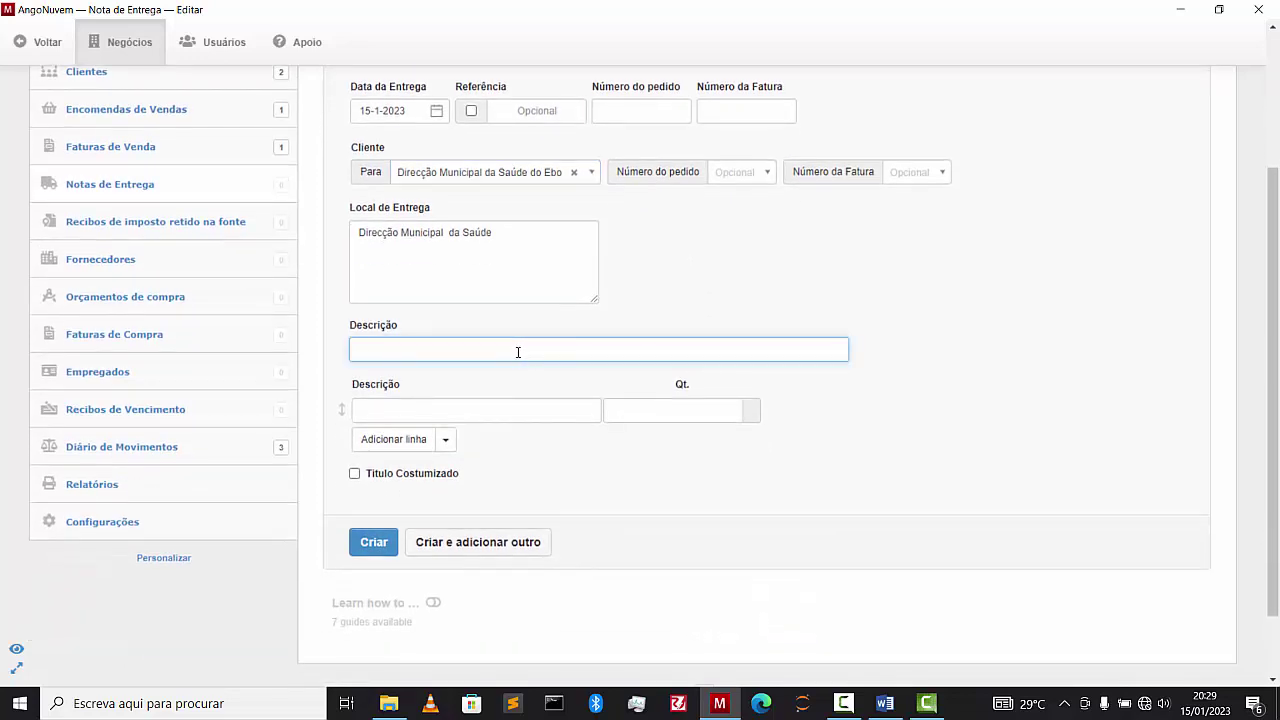
{"action": "type", "text": "Entrega de Equipamentos "}
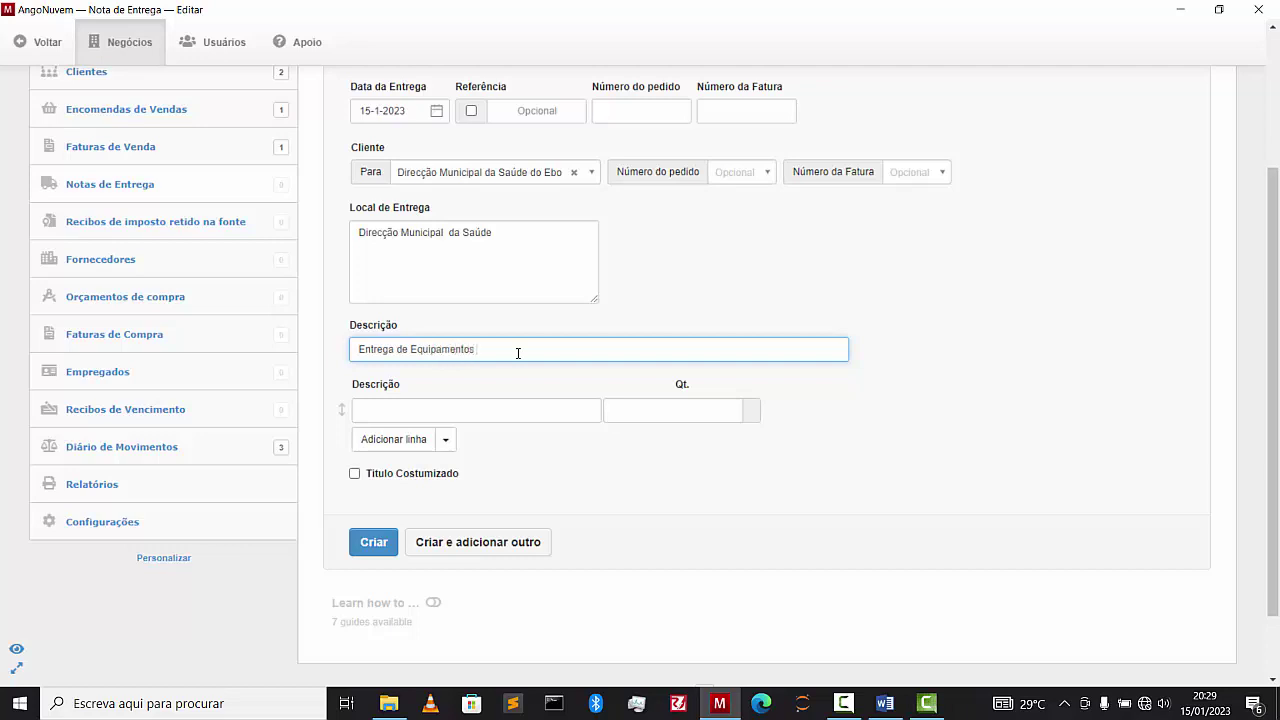
{"action": "type", "text": "Informáticos"}
Fill the first item line with Computador and a quantity of 5
{"action": "left_click", "coordinate": [490, 408]}
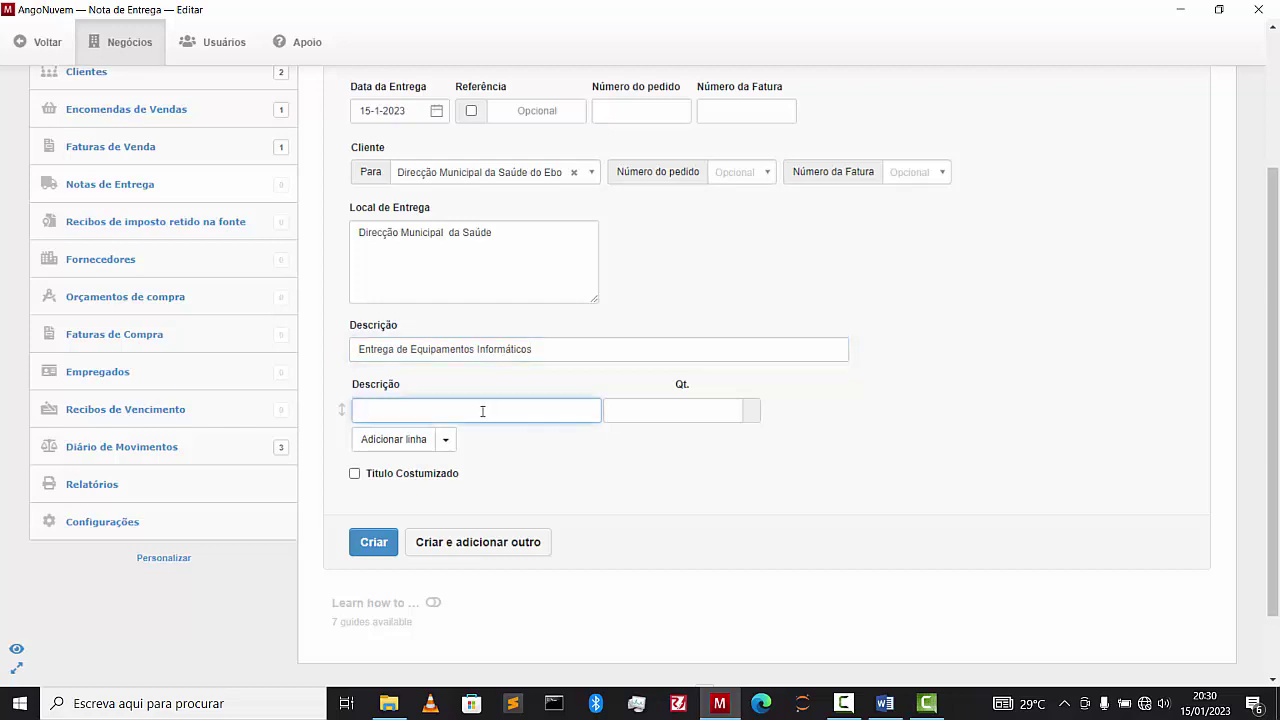
{"action": "type", "text": "Computador"}
{"action": "left_click", "coordinate": [732, 409]}
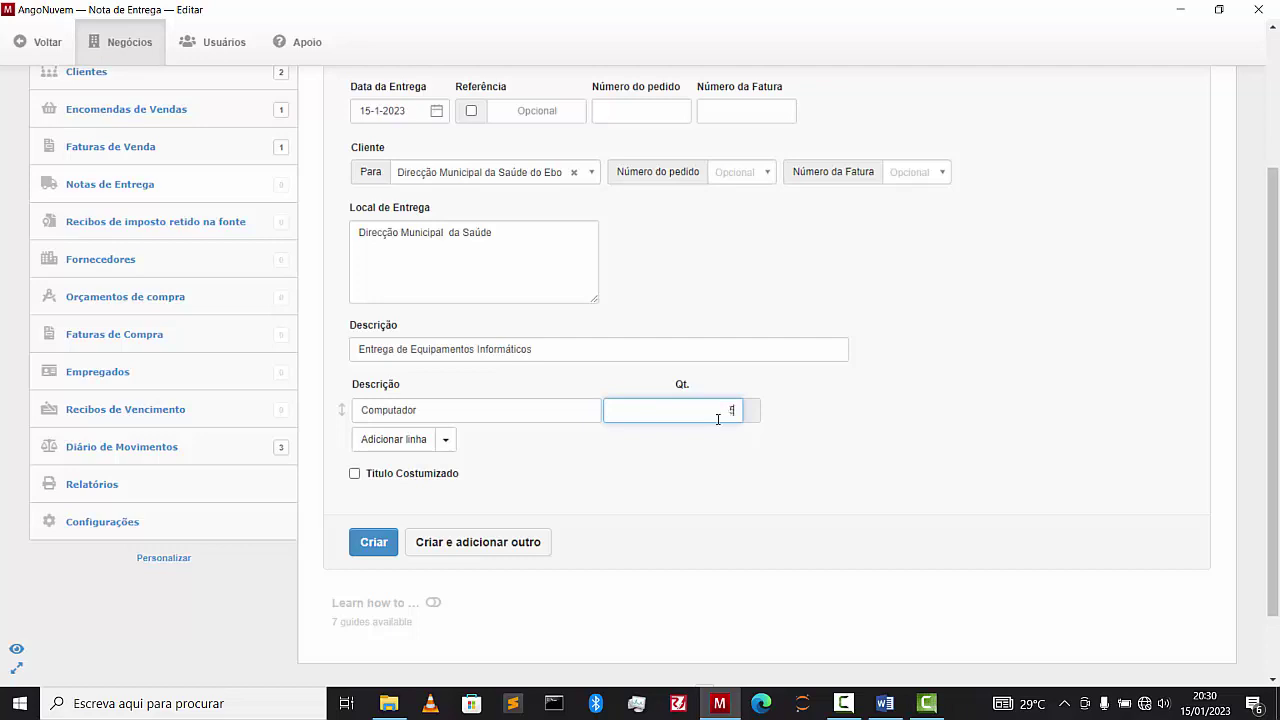
{"action": "type", "text": "5"}
Add a second item line for Impressora with a quantity of 3
{"action": "left_click", "coordinate": [395, 440]}
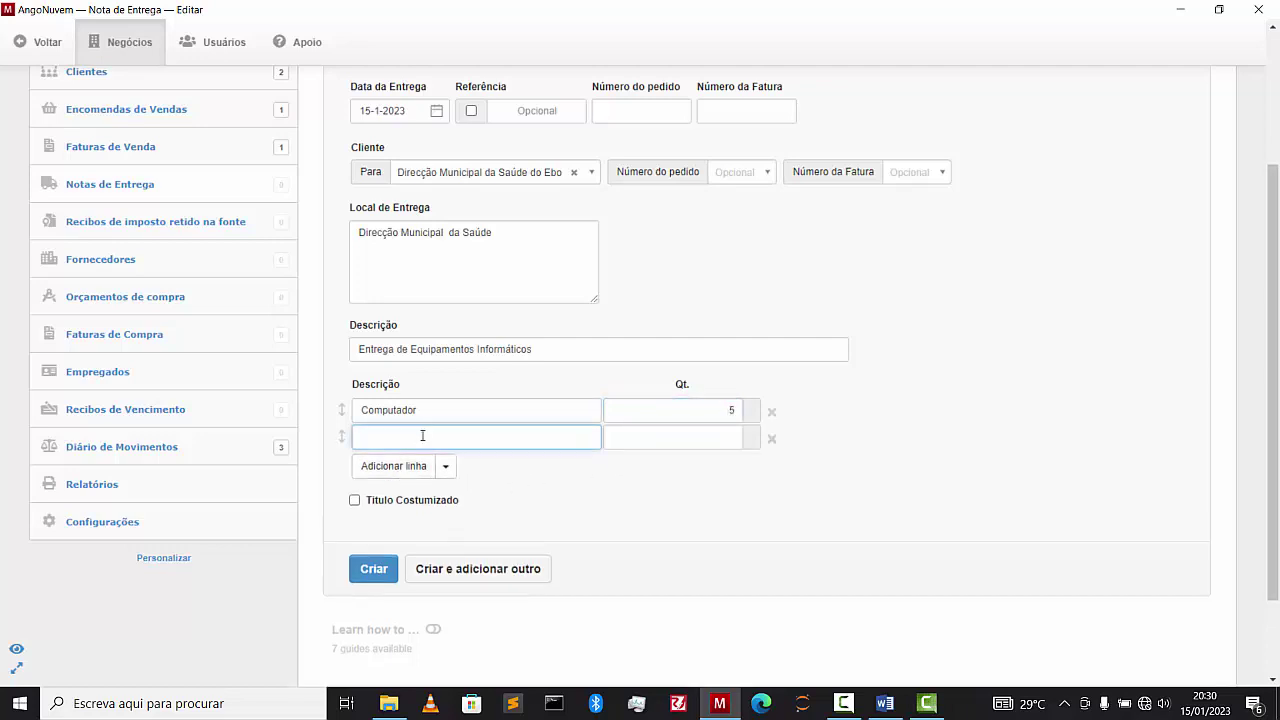
{"action": "type", "text": "Impressora"}
{"action": "left_click", "coordinate": [729, 438]}
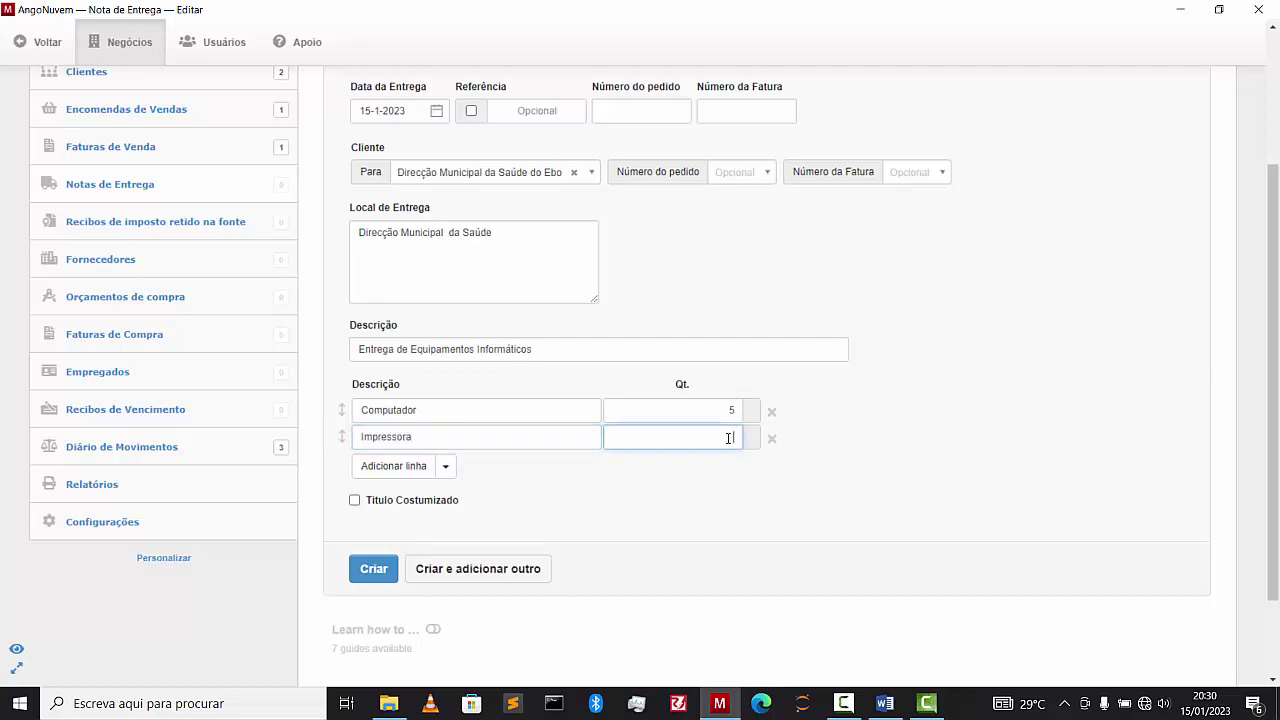
{"action": "type", "text": "3"}
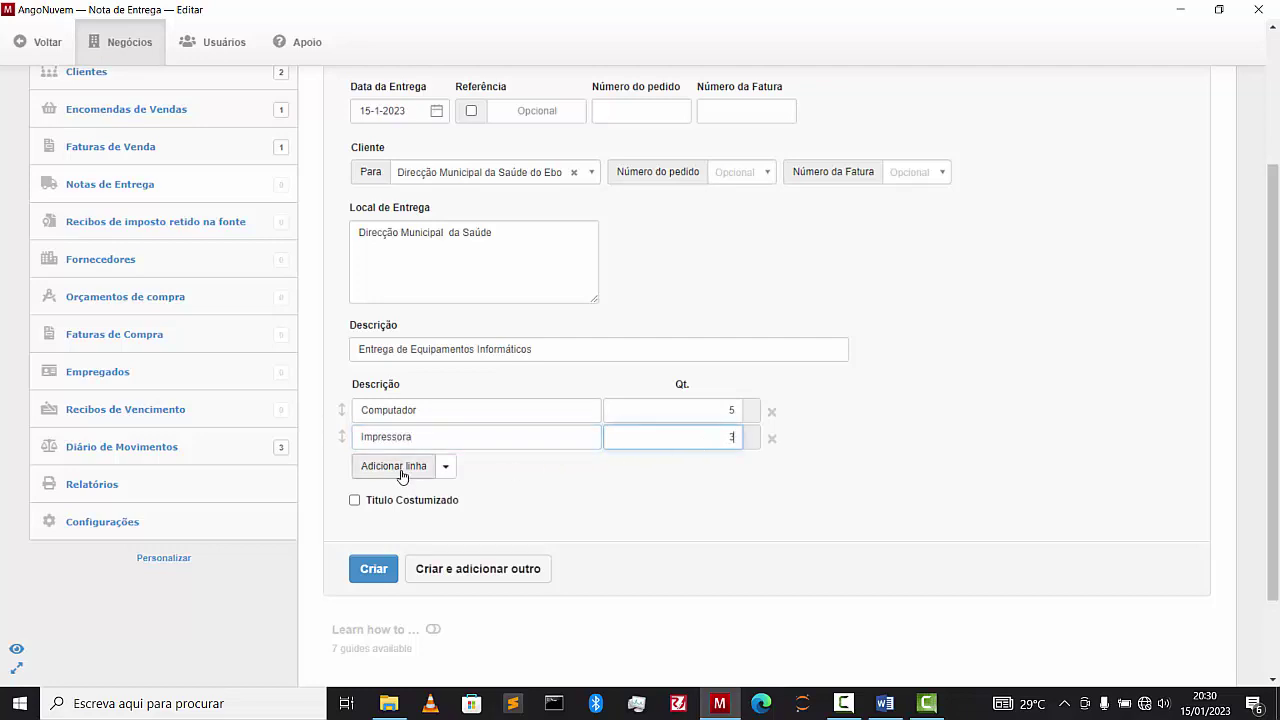
Add a third item line for Tinteiro with a quantity of 5
{"action": "left_click", "coordinate": [394, 466]}
{"action": "left_click", "coordinate": [420, 464]}
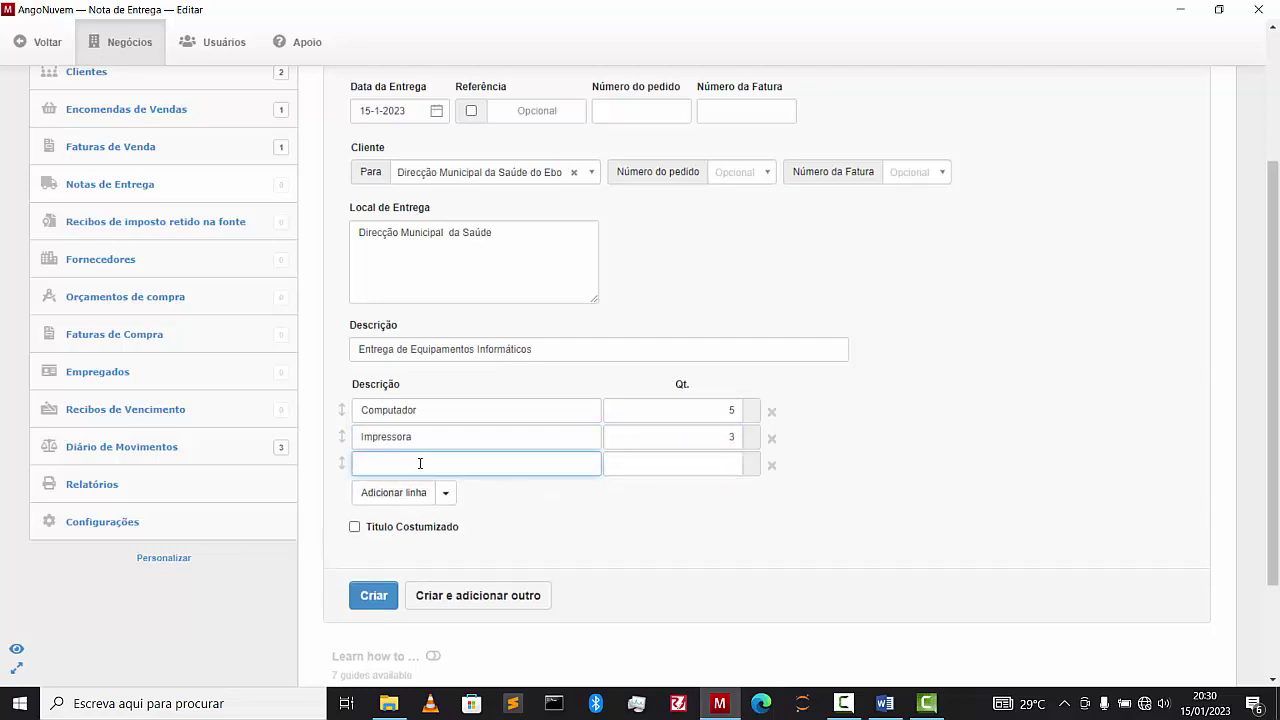
{"action": "type", "text": "Tinteiro"}
{"action": "left_click", "coordinate": [726, 467]}
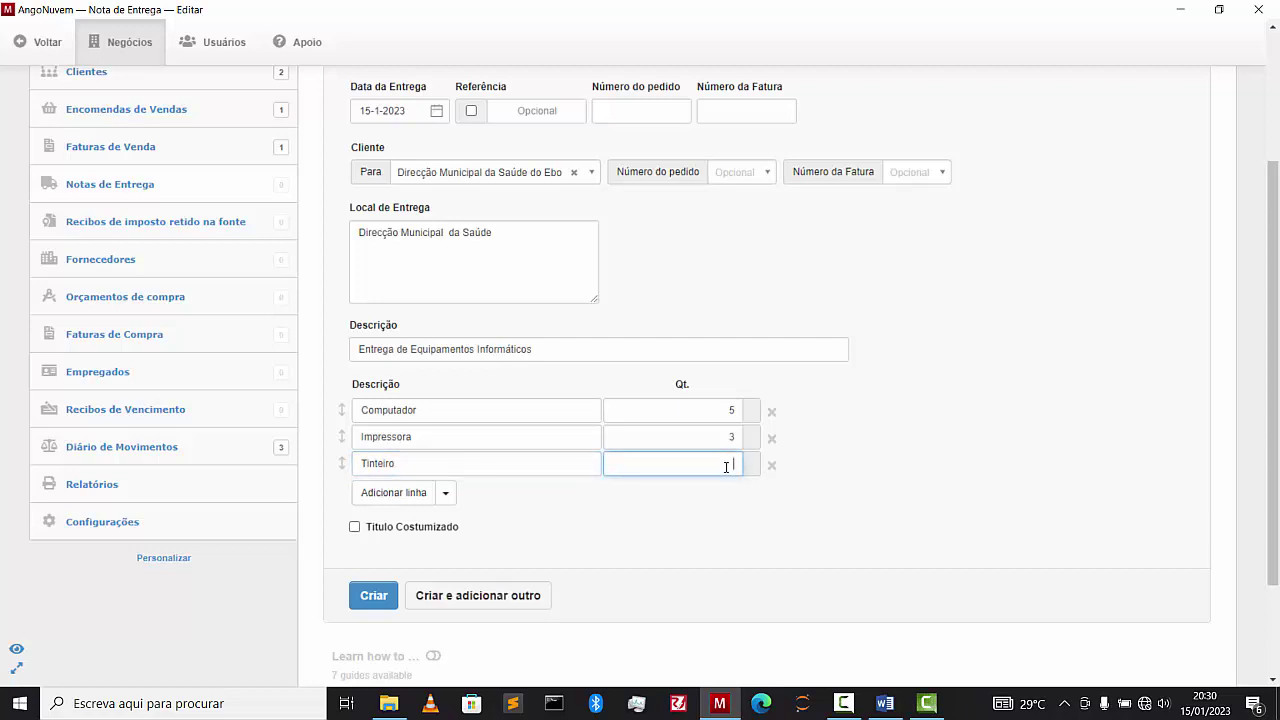
{"action": "type", "text": "5"}
Add a fourth item line for Resmas A4 with a quantity of 12
{"action": "left_click", "coordinate": [396, 500]}
{"action": "left_click", "coordinate": [424, 490]}
{"action": "type", "text": "R"}
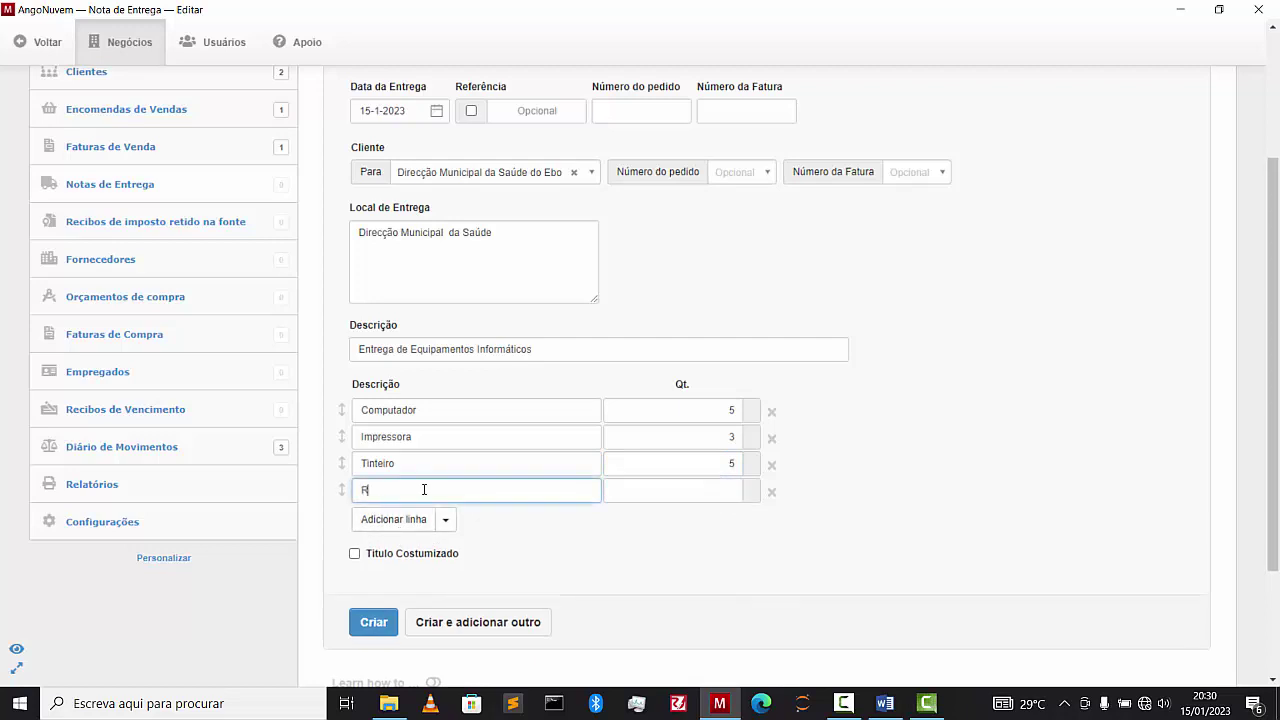
{"action": "type", "text": "esmas A4"}
{"action": "left_click", "coordinate": [715, 497]}
{"action": "type", "text": "12"}
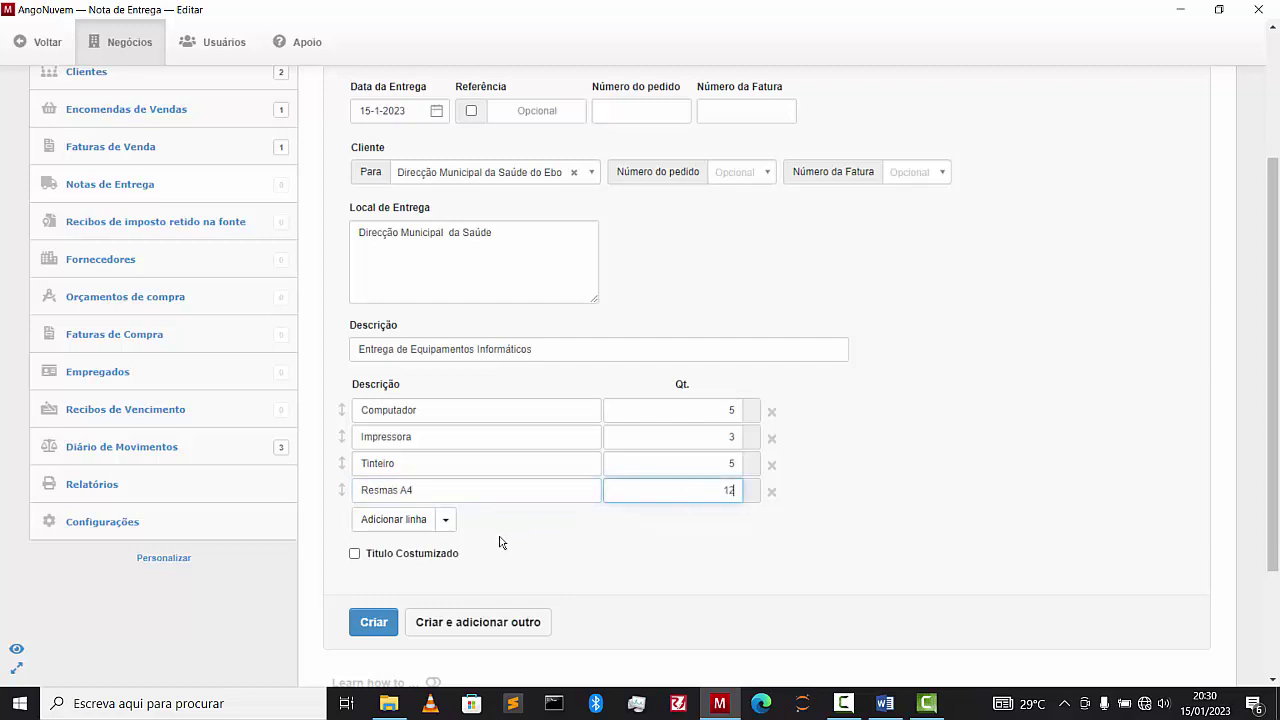
Add a fifth item line for Envelopes with a quantity of 24
{"action": "left_click", "coordinate": [374, 522]}
{"action": "left_click", "coordinate": [433, 517]}
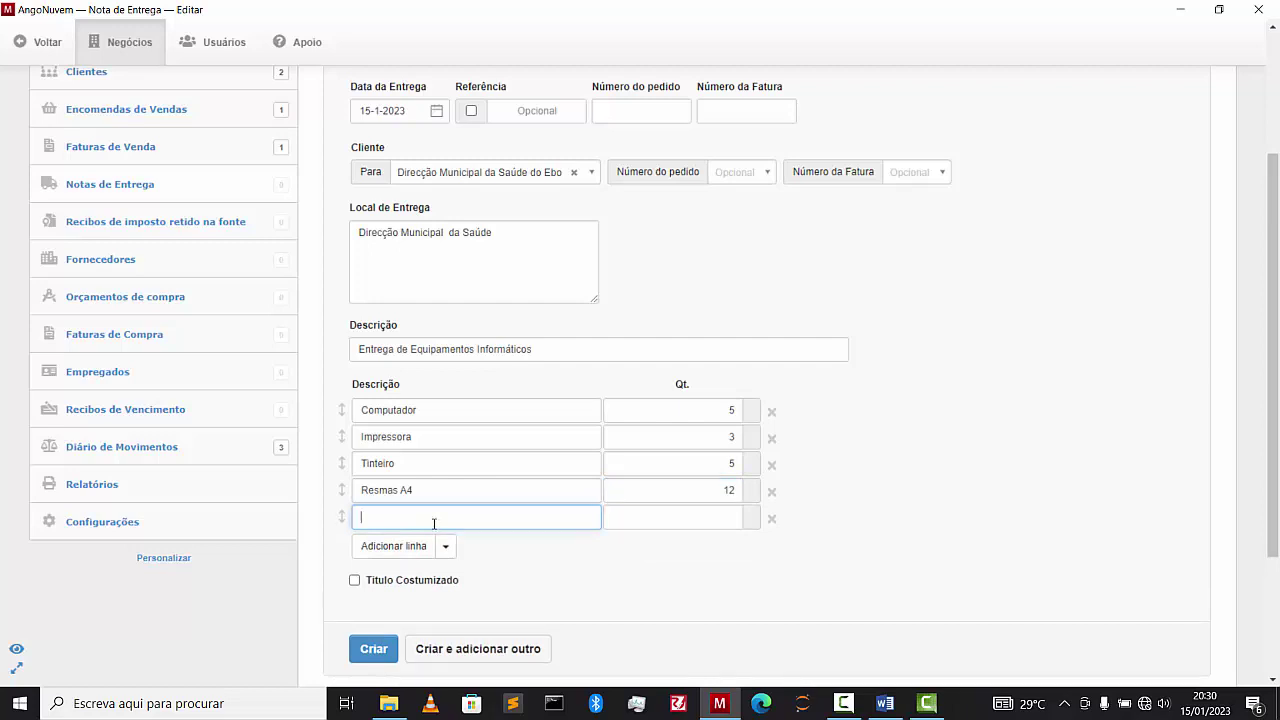
{"action": "type", "text": "Envelopes"}
{"action": "left_click", "coordinate": [729, 517]}
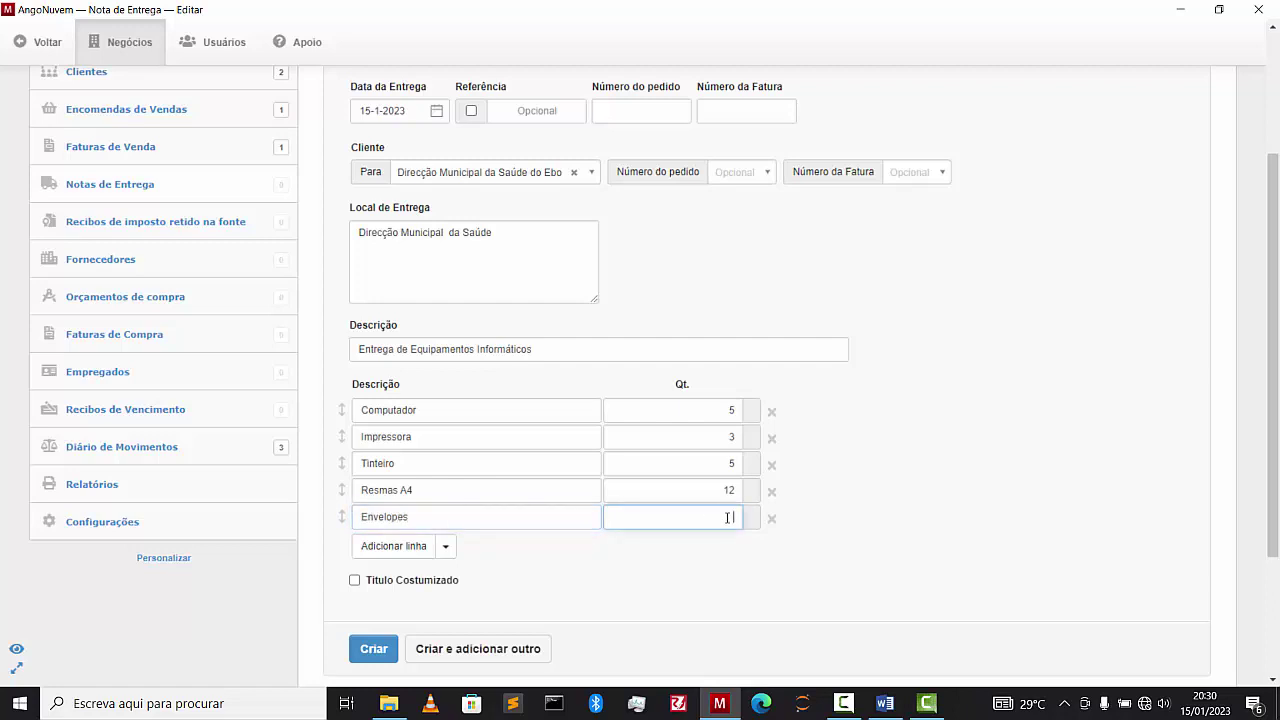
{"action": "type", "text": "24"}
Extend the general description to read "Entrega de Equipamentos Informáticos e de Uso Corrente"
{"action": "scroll", "coordinate": [697, 318], "scroll_direction": "down", "scroll_amount": 1}
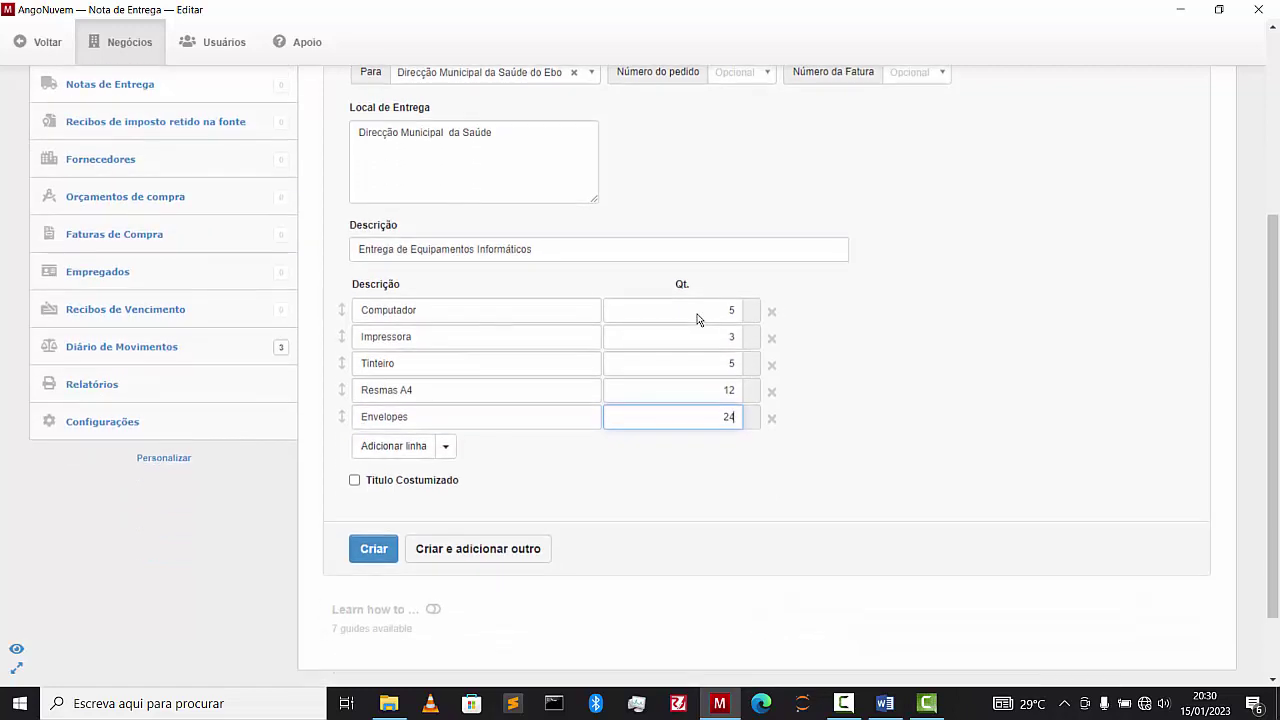
{"action": "scroll", "coordinate": [697, 320], "scroll_direction": "up", "scroll_amount": 1}
{"action": "left_click", "coordinate": [569, 350]}
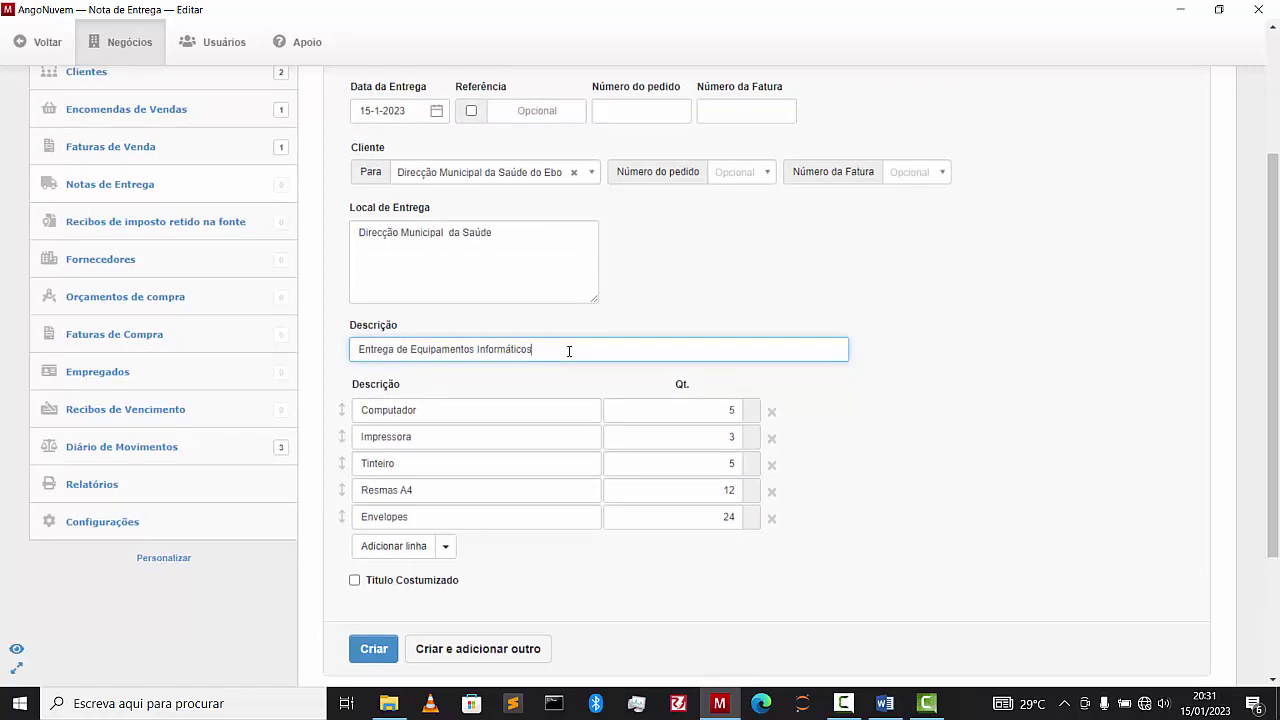
{"action": "type", "text": "e de Uso Corrente"}
Enable the custom title and set it to "Nota de Entrega nº 2/2023"
{"action": "scroll", "coordinate": [679, 350], "scroll_direction": "down", "scroll_amount": 1}
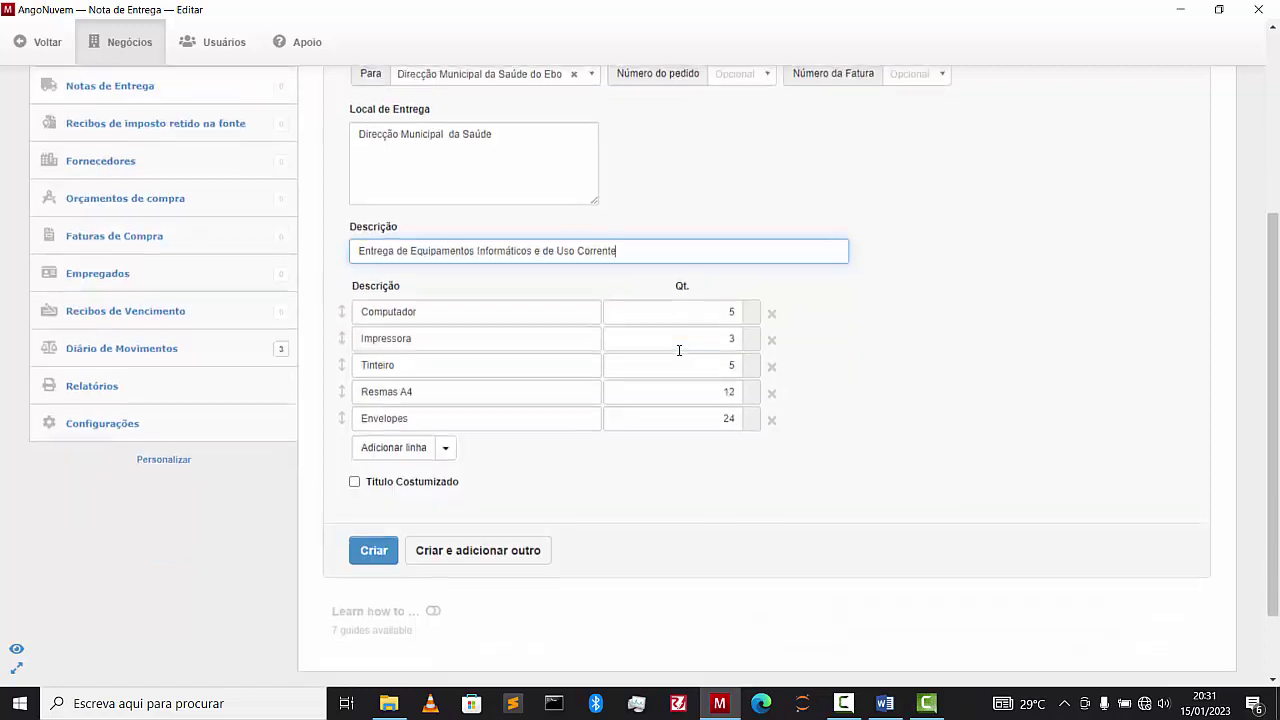
{"action": "left_click", "coordinate": [375, 488]}
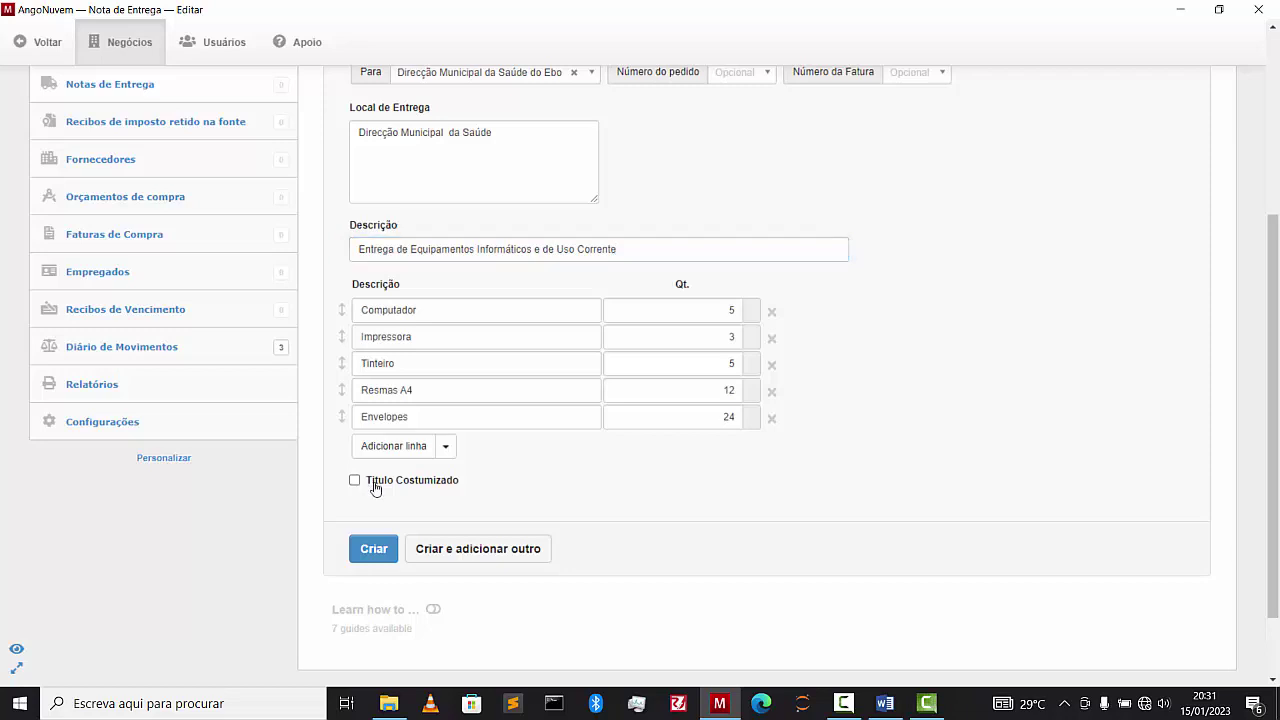
{"action": "left_click", "coordinate": [356, 481]}
{"action": "left_click", "coordinate": [452, 507]}
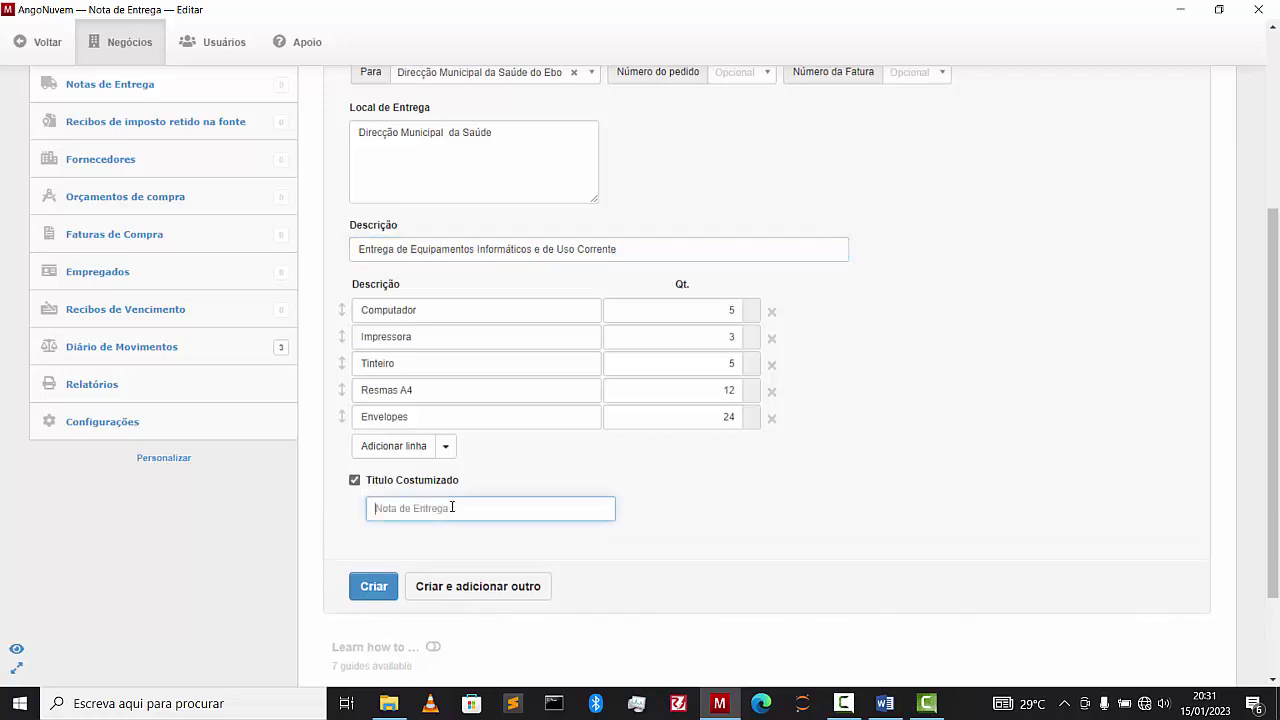
{"action": "type", "text": "Nota de Entrega"}
{"action": "type", "text": "n° 2/2023"}
Check the completed form, create the delivery note and look over the generated document
{"action": "scroll", "coordinate": [546, 465], "scroll_direction": "up", "scroll_amount": 3}
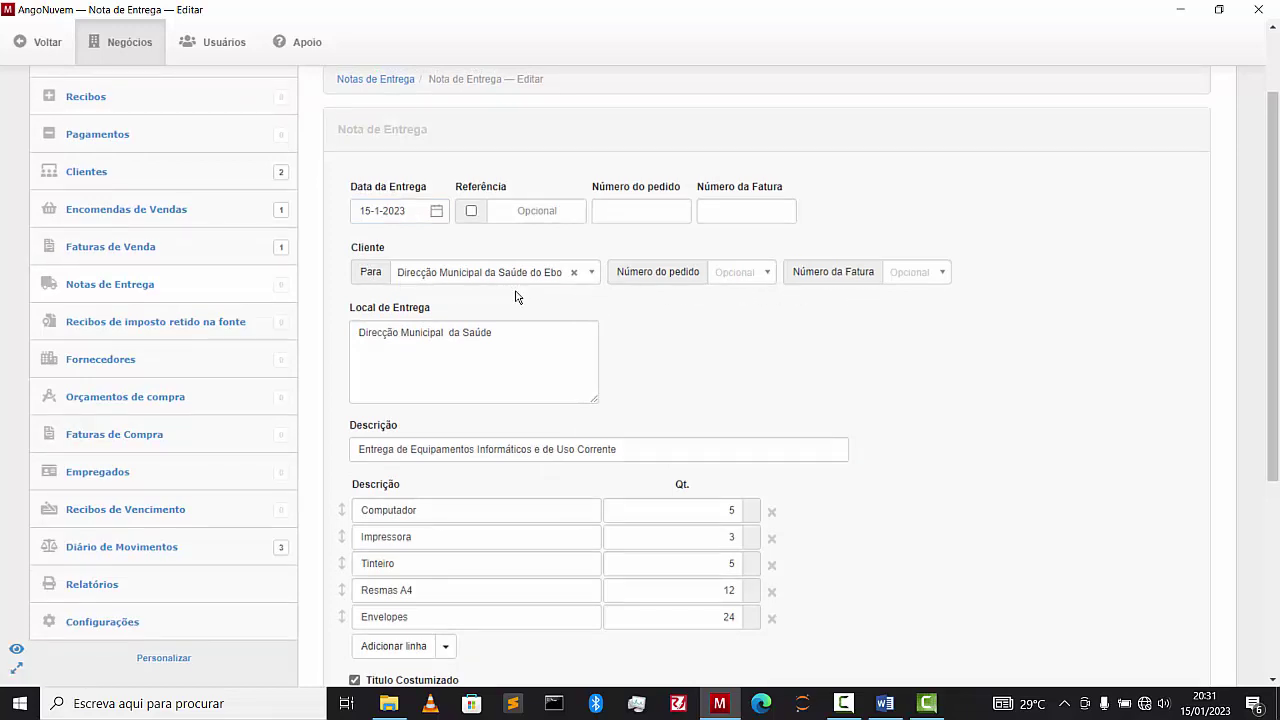
{"action": "scroll", "coordinate": [517, 297], "scroll_direction": "up", "scroll_amount": 2}
{"action": "scroll", "coordinate": [517, 297], "scroll_direction": "down", "scroll_amount": 2}
{"action": "scroll", "coordinate": [484, 360], "scroll_direction": "down", "scroll_amount": 6}
{"action": "left_click", "coordinate": [369, 488]}
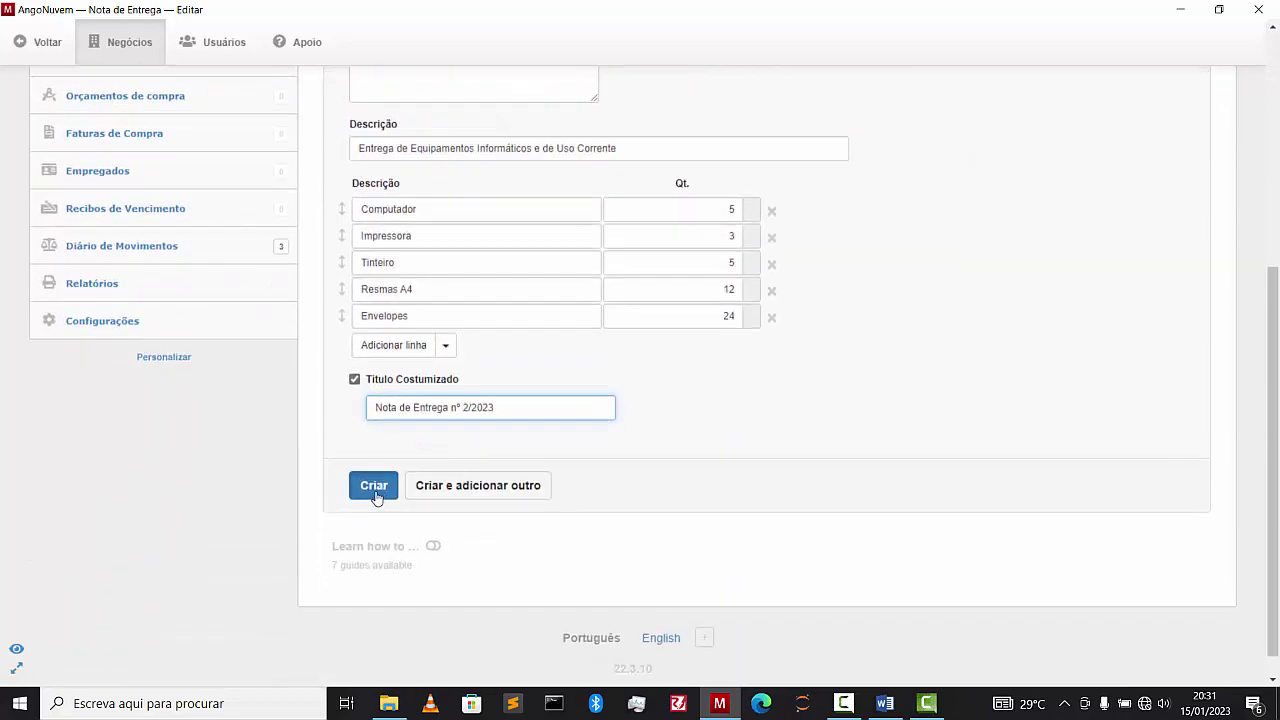
{"action": "scroll", "coordinate": [630, 432], "scroll_direction": "down", "scroll_amount": 4}
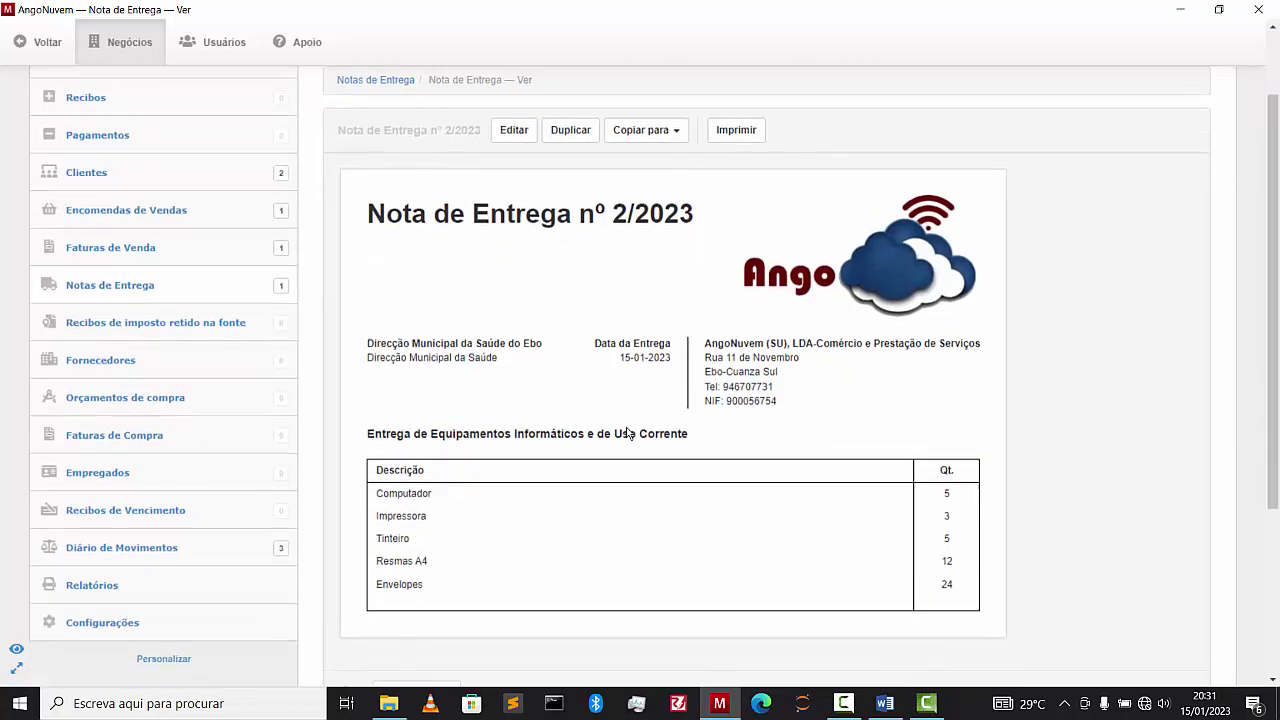
{"action": "scroll", "coordinate": [677, 406], "scroll_direction": "down", "scroll_amount": 2}
{"action": "scroll", "coordinate": [680, 406], "scroll_direction": "up", "scroll_amount": 2}
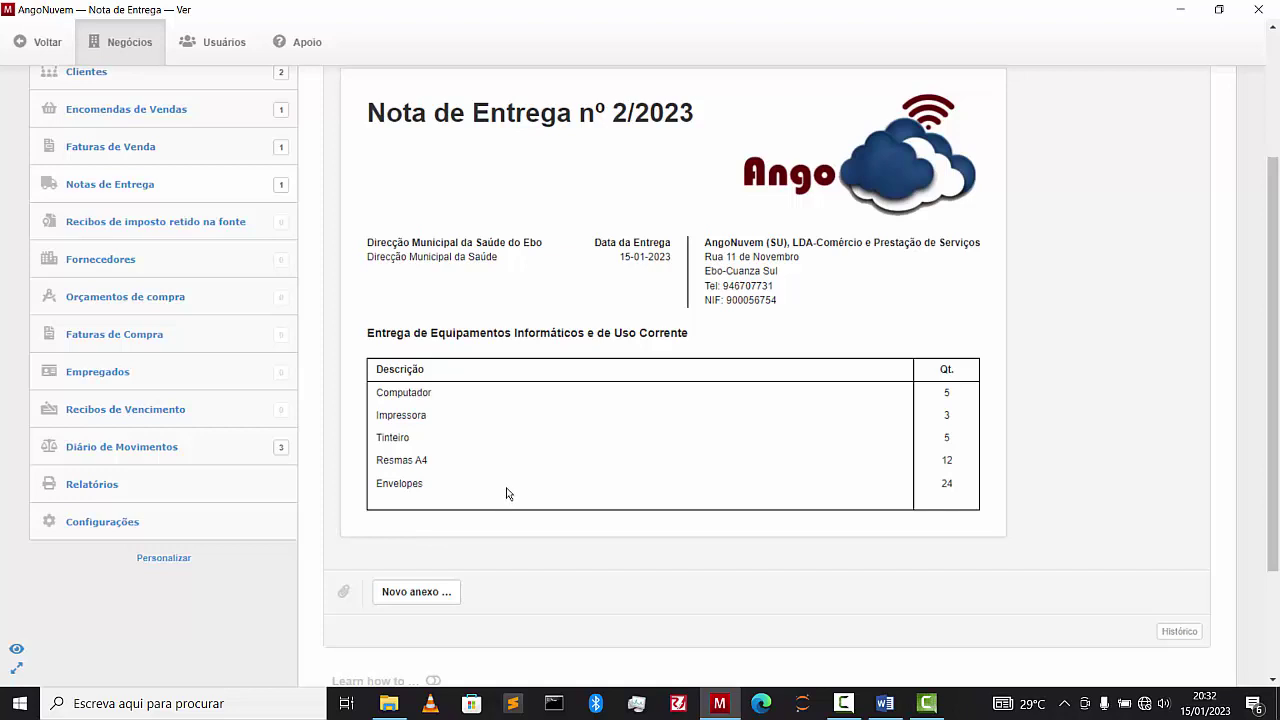
{"action": "scroll", "coordinate": [628, 485], "scroll_direction": "up", "scroll_amount": 2}
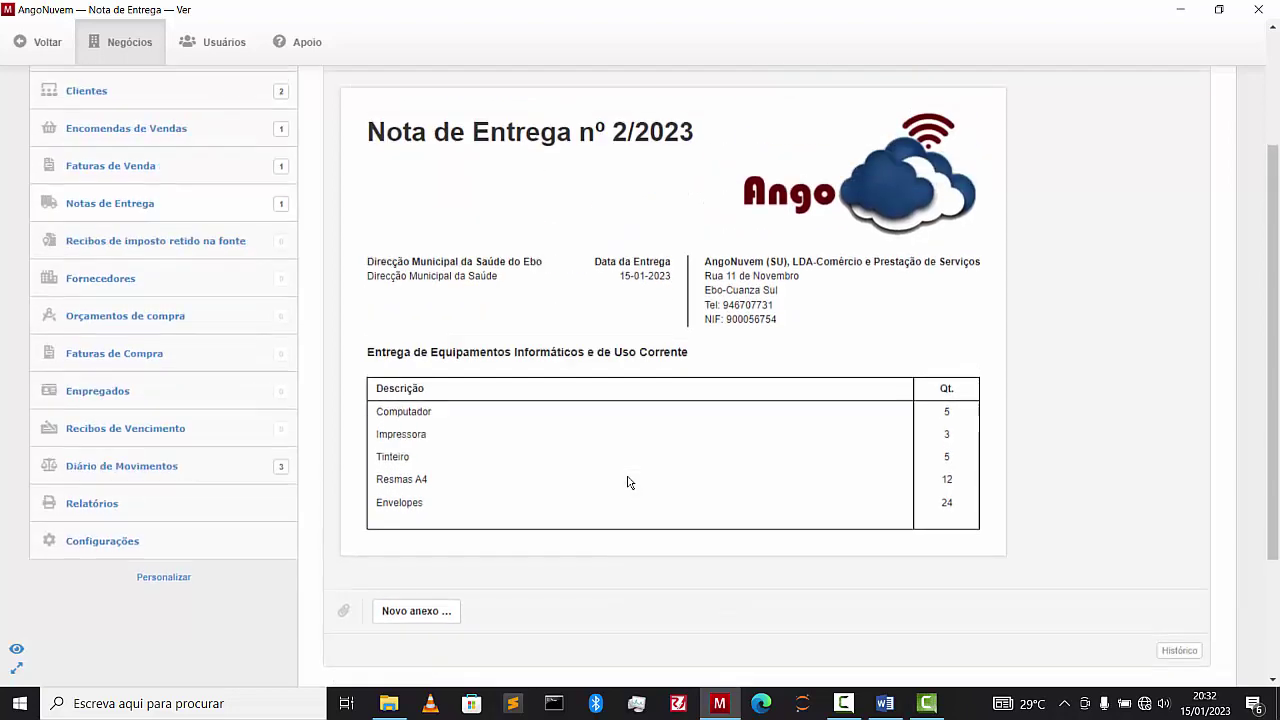
Open the created delivery note for editing and replace its delivery location text with a dashed line followed by a line break
{"action": "left_click", "coordinate": [514, 229]}
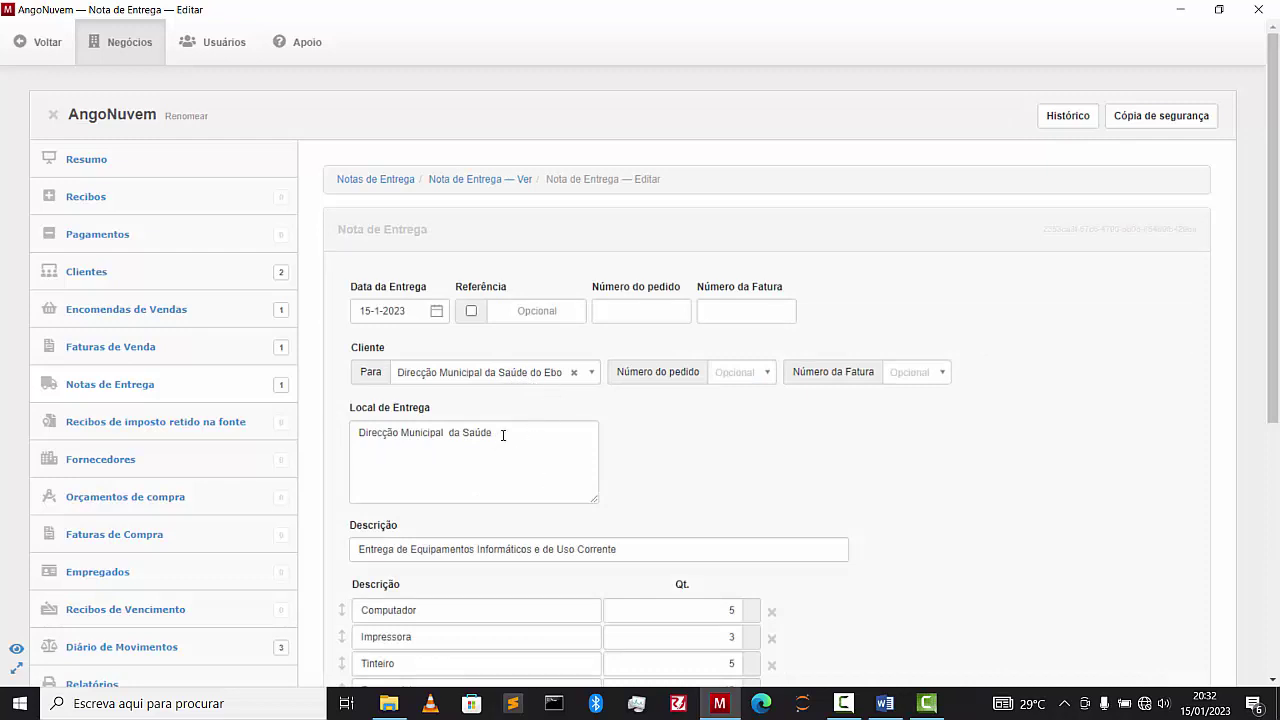
{"action": "left_click_drag", "start_coordinate": [503, 435], "coordinate": [356, 433]}
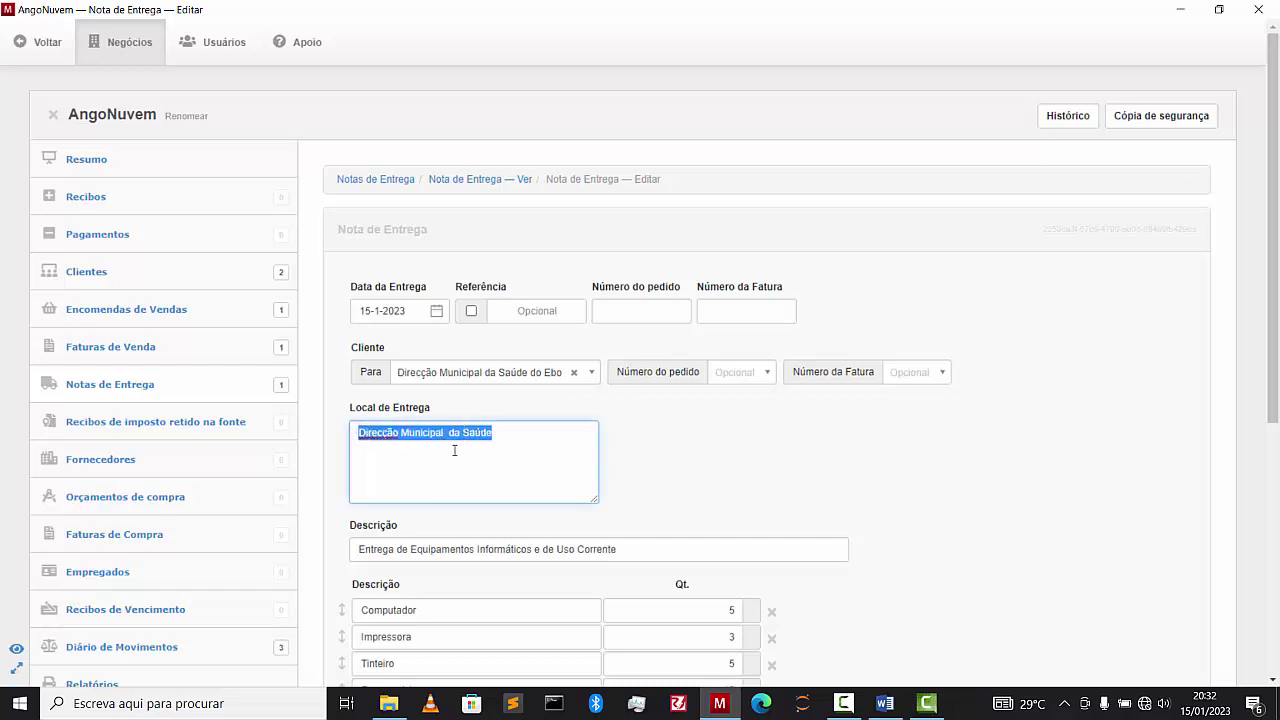
{"action": "key", "text": "BackSpace"}
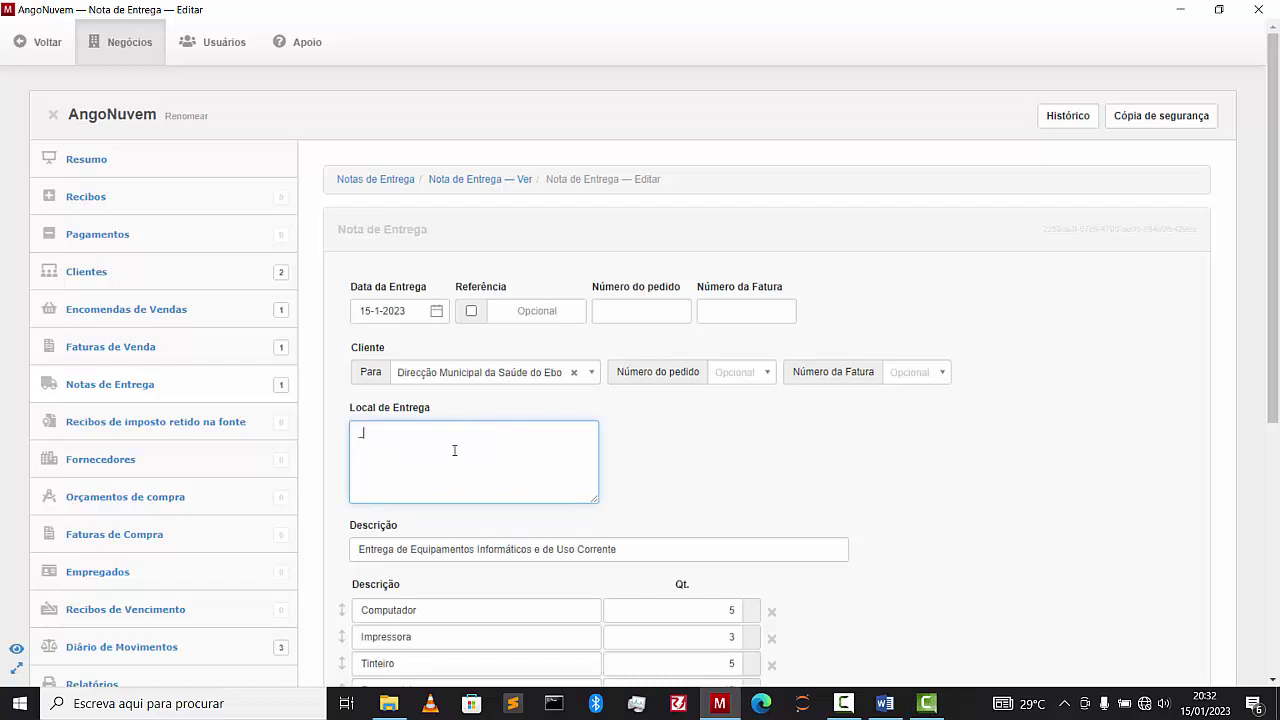
{"action": "type", "text": "__"}
{"action": "key", "text": "BackSpace"}
{"action": "type", "text": "------------------------------------------------------"}
{"action": "key", "text": "Return"}
{"action": "key", "text": "BackSpace"}
{"action": "key", "text": "Return"}
{"action": "type", "text": "Dal"}
{"action": "type", "text": "a"}
{"action": "type", "text": " de"}
{"action": "type", "text": " Entrega"}
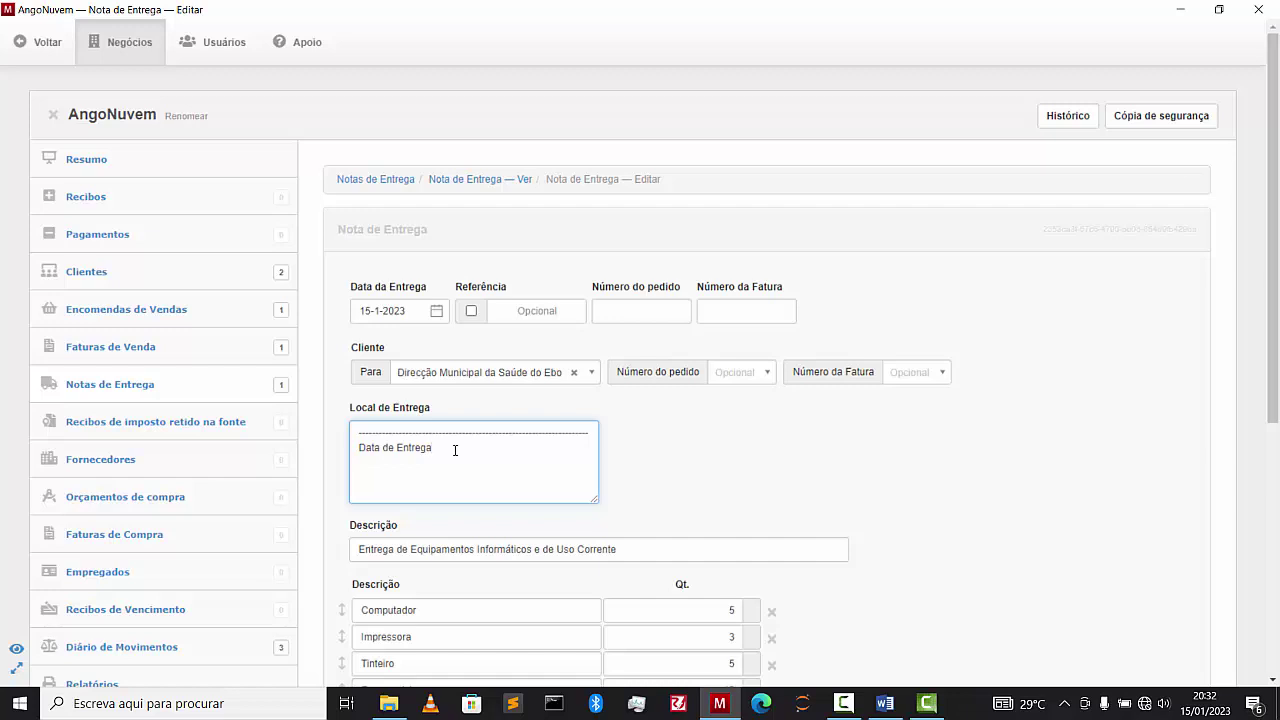
{"action": "key", "text": "BackSpace"}
{"action": "key", "text": "BackSpace"}
{"action": "key", "text": "BackSpace"}
{"action": "key", "text": "BackSpace"}
{"action": "key", "text": "BackSpace"}
{"action": "key", "text": "BackSpace"}
{"action": "key", "text": "BackSpace"}
{"action": "key", "text": "BackSpace"}
{"action": "key", "text": "BackSpace"}
{"action": "key", "text": "BackSpace"}
{"action": "key", "text": "BackSpace"}
{"action": "key", "text": "BackSpace"}
{"action": "key", "text": "BackSpace"}
{"action": "key", "text": "BackSpace"}
{"action": "key", "text": "BackSpace"}
Add "Entregou", an underscore signature line and the label "Data de Entrega" on separate lines of the delivery location text
{"action": "type", "text": "Entr"}
{"action": "type", "text": "egou "}
{"action": "type", "text": "_________________________________"}
{"action": "type", "text": "______"}
{"action": "type", "text": "__ "}
{"action": "type", "text": "Data "}
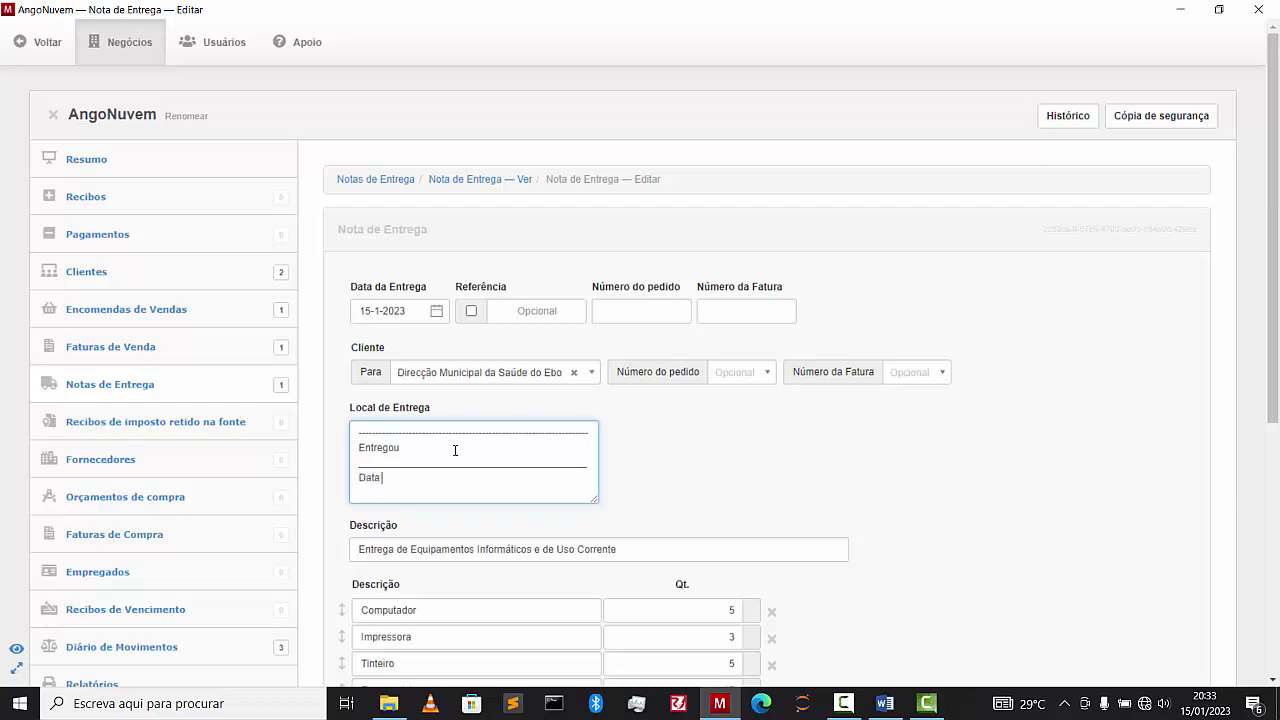
{"action": "type", "text": "de Entrega"}
{"action": "key", "text": "Return"}
Add "Recebeu" below "Data de Entrega", followed by an underscore signature line trimmed to one row
{"action": "type", "text": "Re"}
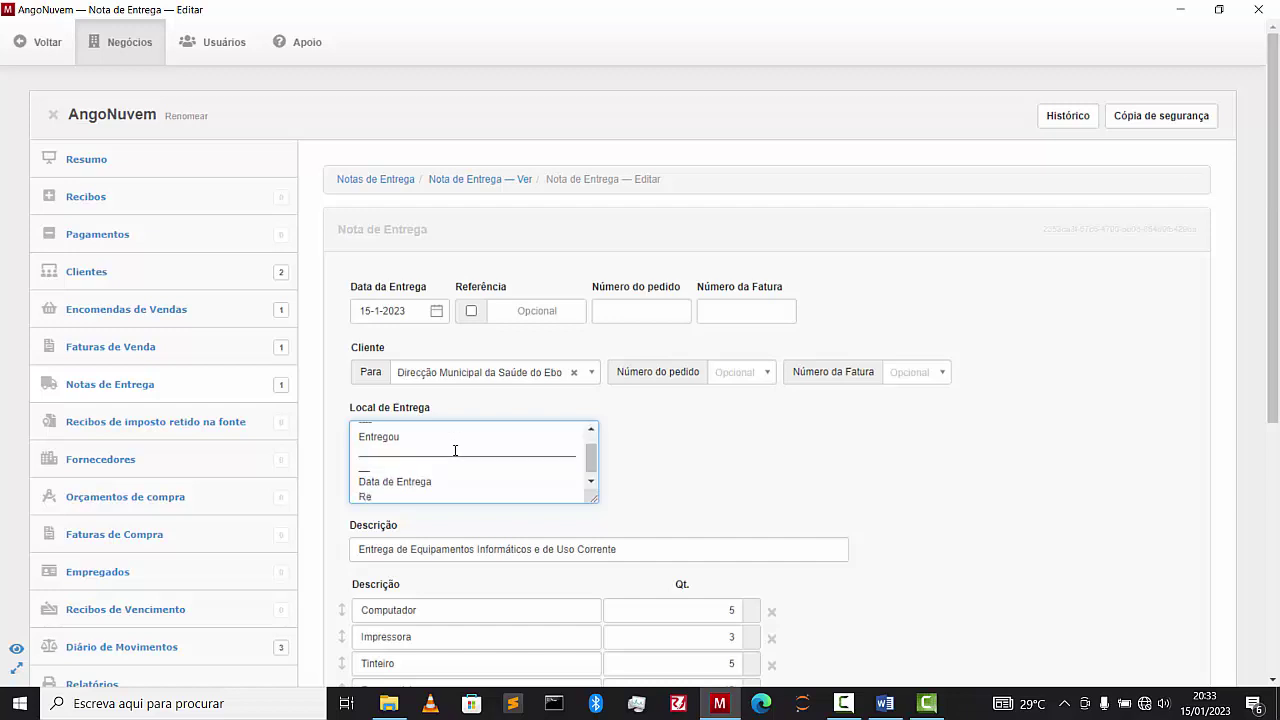
{"action": "type", "text": "cebeu"}
{"action": "key", "text": "Return"}
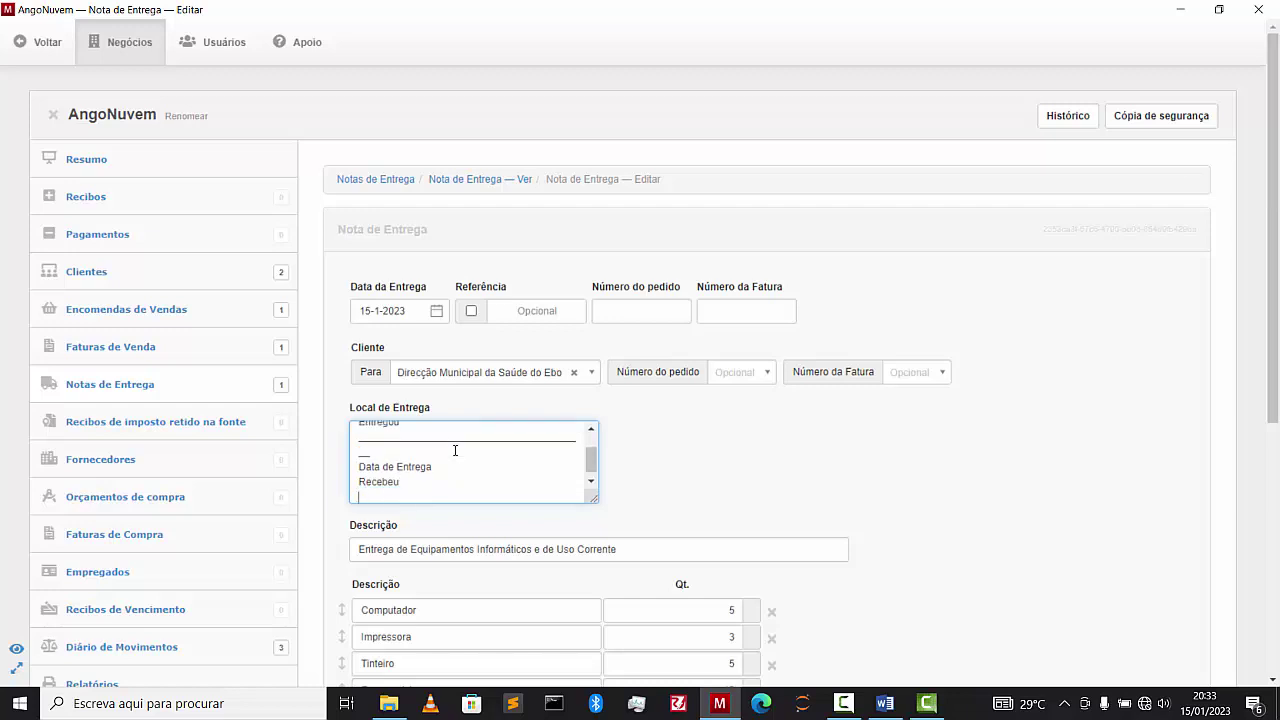
{"action": "type", "text": "___________________________________________"}
{"action": "key", "text": "BackSpace"}
{"action": "key", "text": "BackSpace"}
{"action": "key", "text": "BackSpace"}
{"action": "key", "text": "BackSpace"}
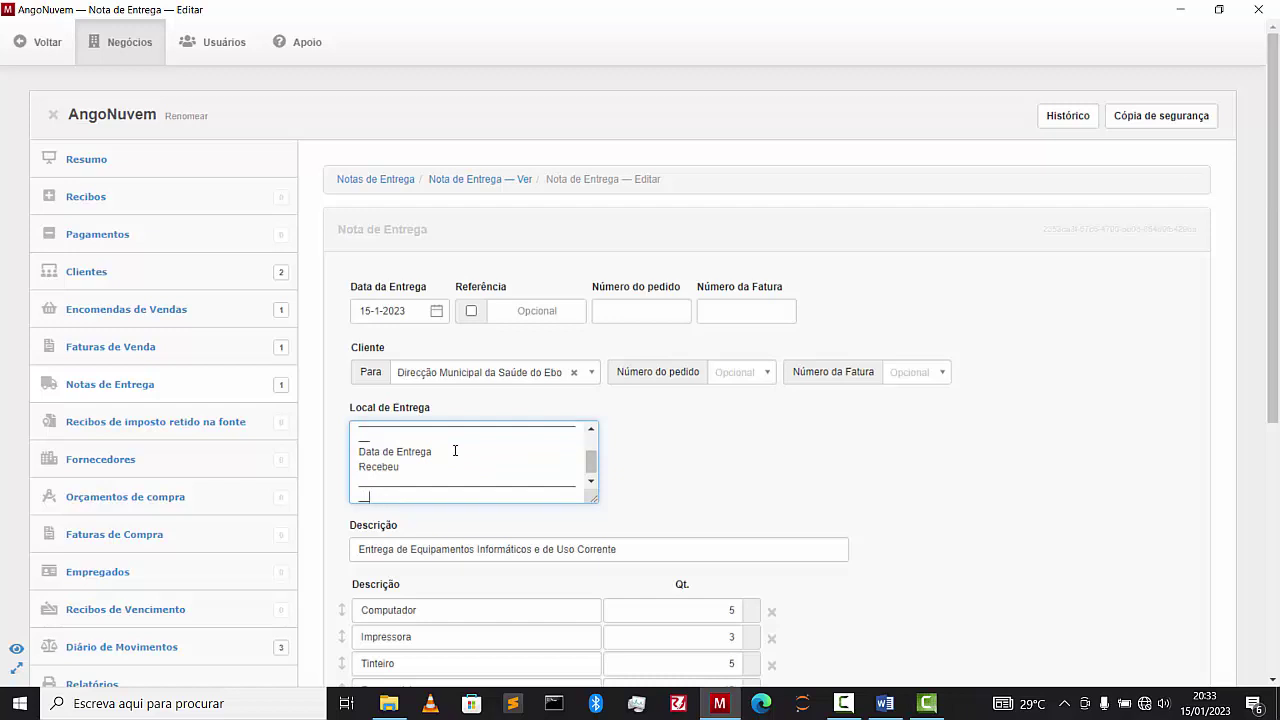
Add the label "Data da Recepção" with a blank date line "_________/________/20_____" beneath it
{"action": "key", "text": "Return"}
{"action": "type", "text": "Data da Recepção"}
{"action": "key", "text": "Return"}
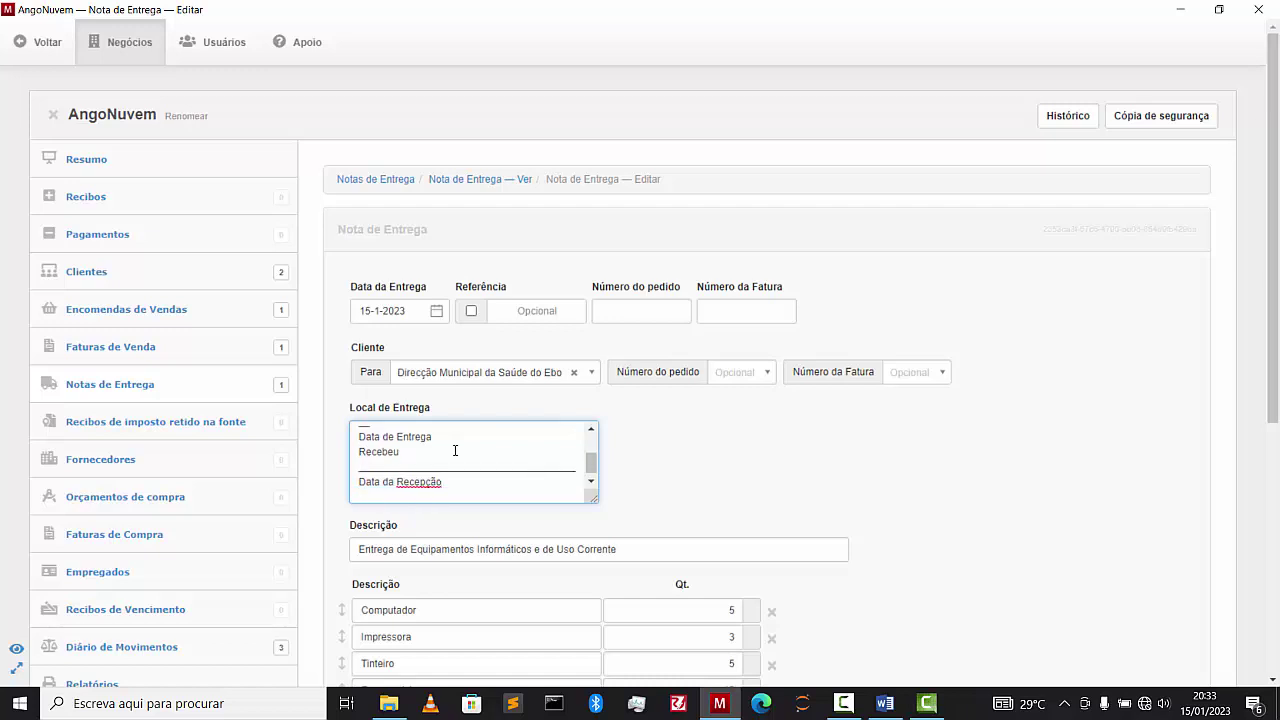
{"action": "type", "text": "_________/________/20_____"}
Copy the blank date line and shorten the signature line under "Entregou" to fit on one row
{"action": "left_click_drag", "start_coordinate": [508, 492], "coordinate": [356, 494]}
{"action": "key", "text": "ctrl+c"}
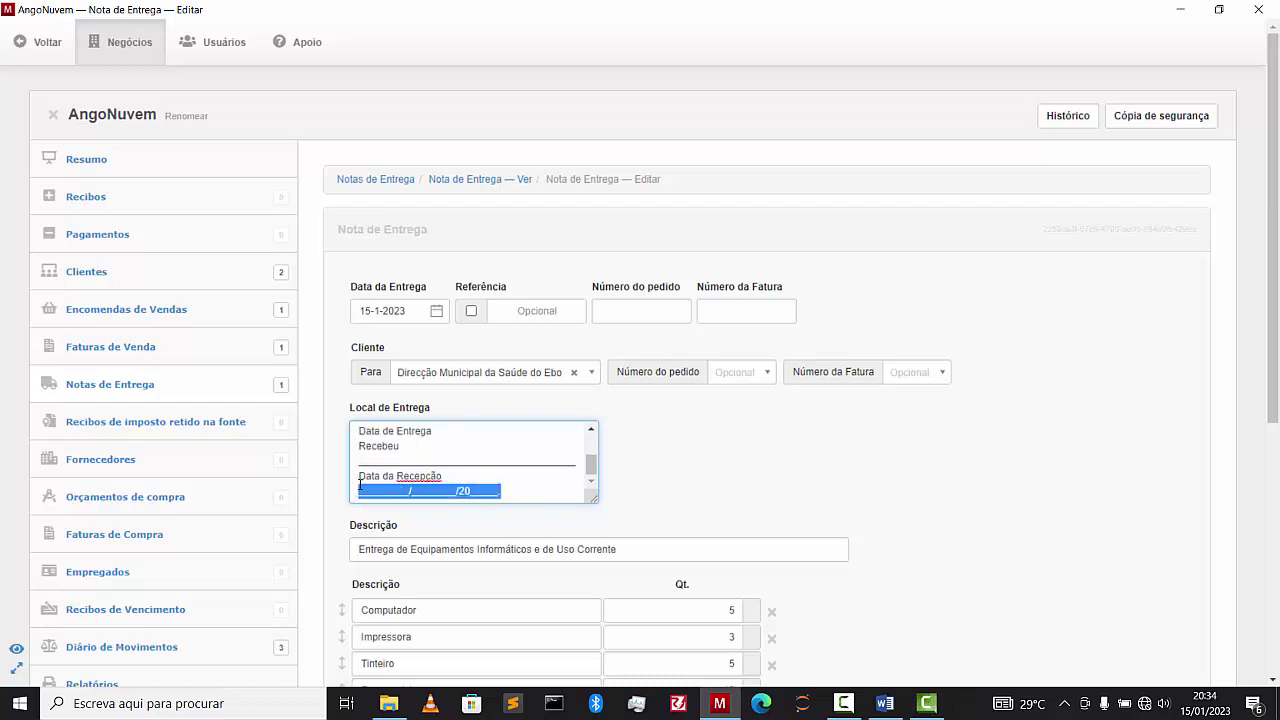
{"action": "scroll", "coordinate": [407, 444], "scroll_direction": "up", "scroll_amount": 3}
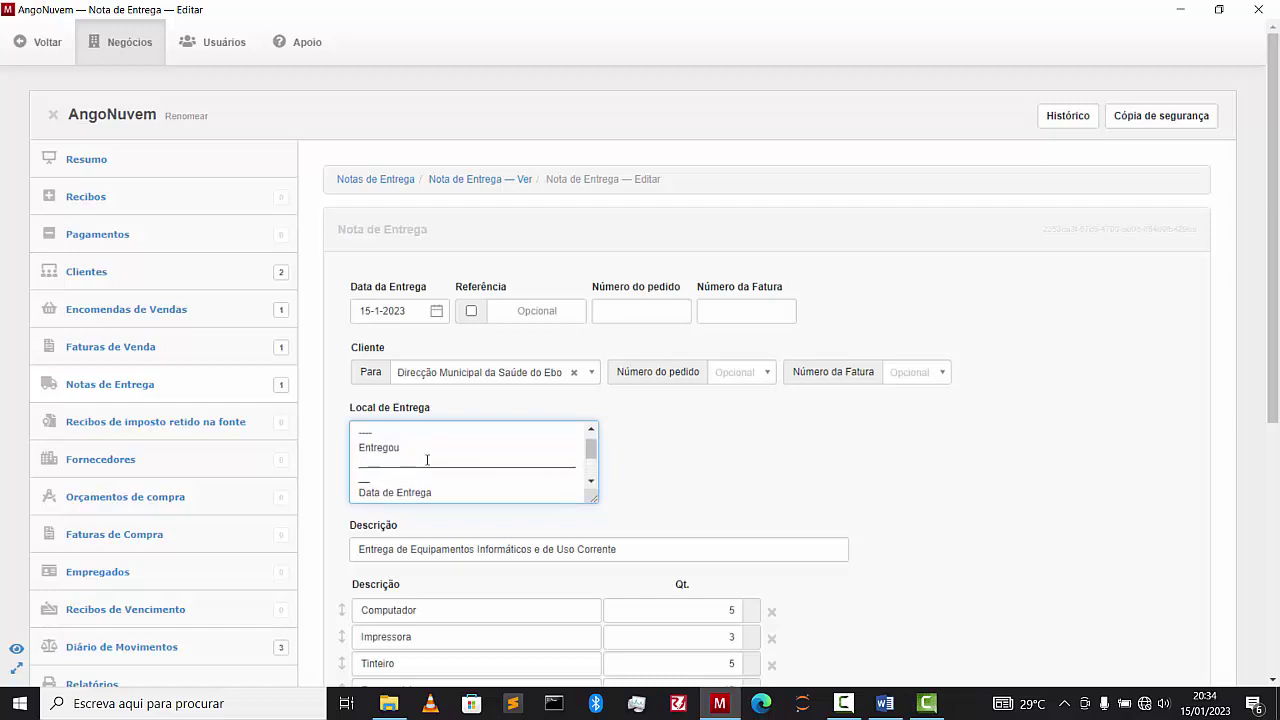
{"action": "scroll", "coordinate": [427, 459], "scroll_direction": "down", "scroll_amount": 1}
{"action": "left_click", "coordinate": [400, 477]}
{"action": "key", "text": "BackSpace"}
{"action": "key", "text": "BackSpace"}
{"action": "key", "text": "BackSpace"}
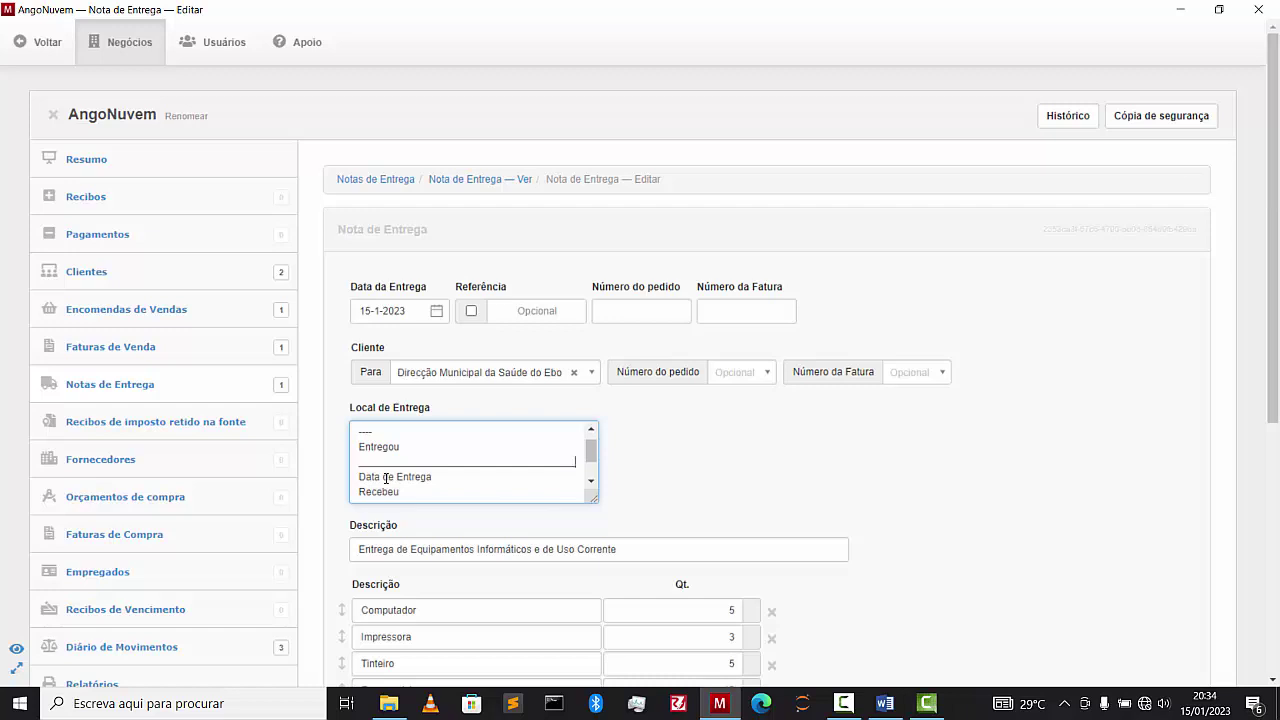
Paste the copied blank date line directly beneath "Data de Entrega"
{"action": "left_click", "coordinate": [437, 481]}
{"action": "key", "text": "BackSpace"}
{"action": "key", "text": "BackSpace"}
{"action": "key", "text": "BackSpace"}
{"action": "key", "text": "BackSpace"}
{"action": "key", "text": "BackSpace"}
{"action": "key", "text": "BackSpace"}
{"action": "key", "text": "BackSpace"}
{"action": "key", "text": "ctrl+v"}
Save the updated delivery note and look over its signature and date lines
{"action": "scroll", "coordinate": [430, 477], "scroll_direction": "down", "scroll_amount": 8}
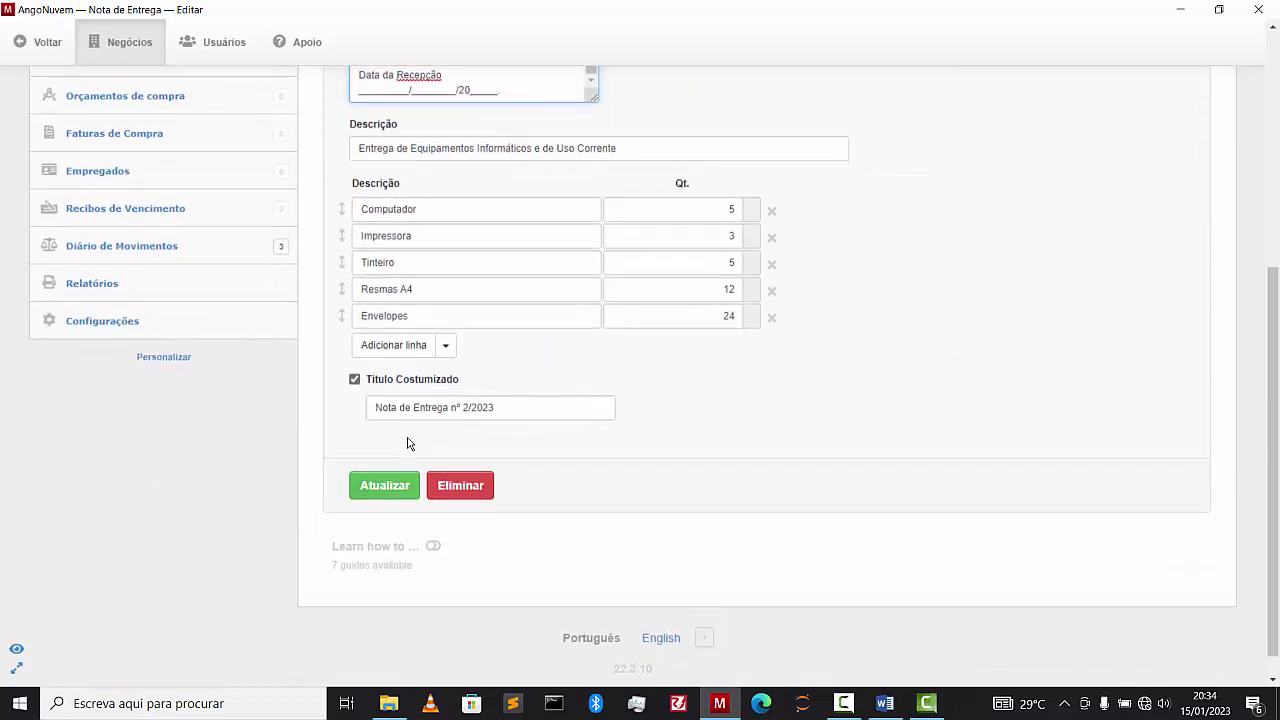
{"action": "left_click", "coordinate": [385, 486]}
{"action": "scroll", "coordinate": [578, 470], "scroll_direction": "down", "scroll_amount": 1}
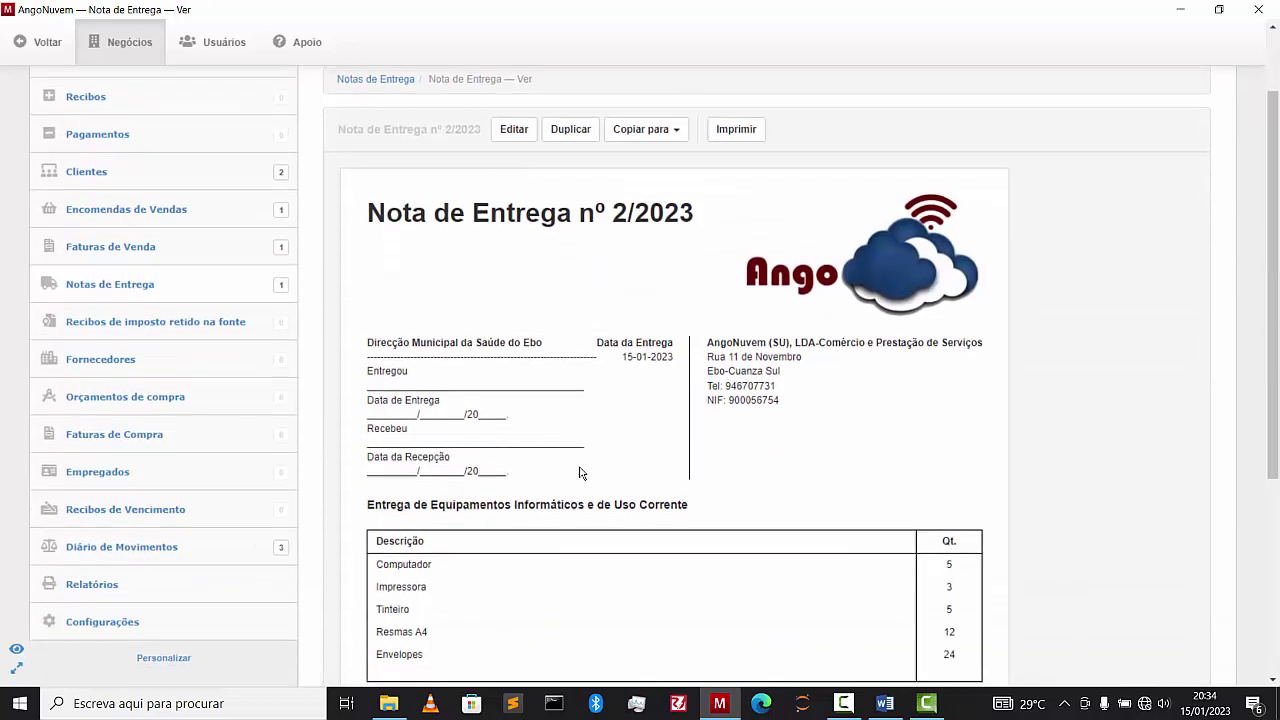
{"action": "scroll", "coordinate": [535, 419], "scroll_direction": "down", "scroll_amount": 2}
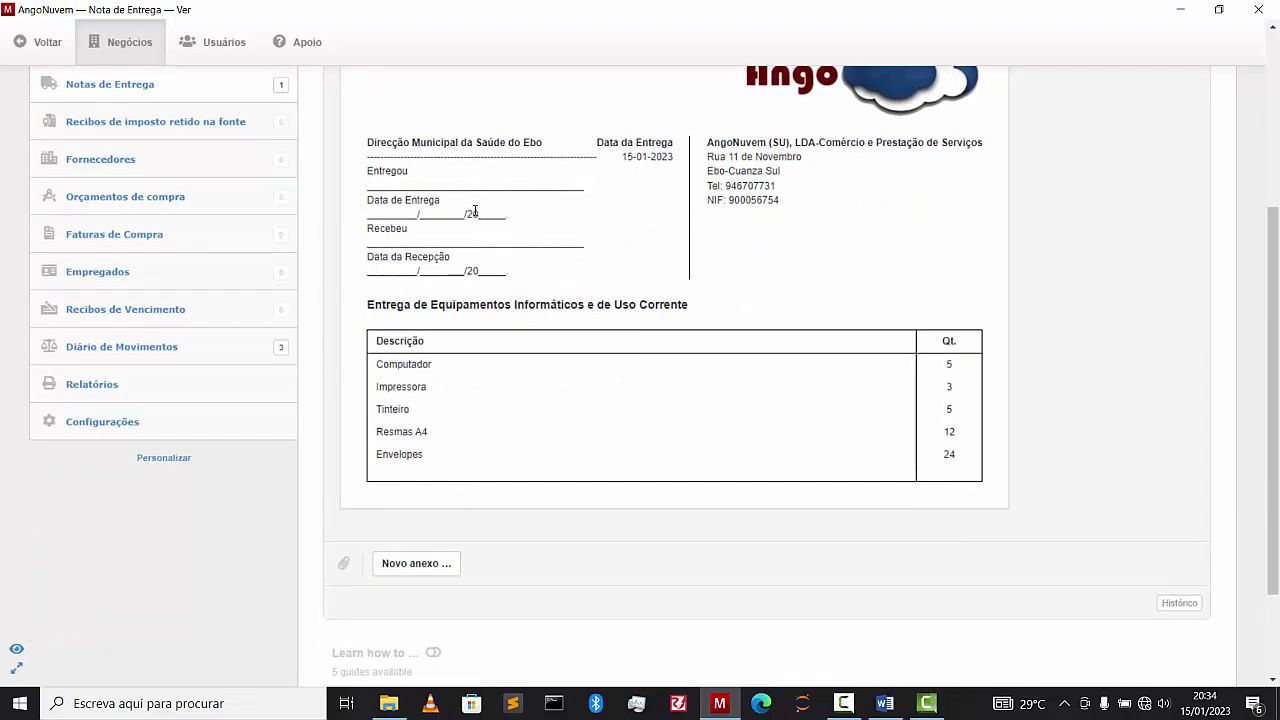
{"action": "scroll", "coordinate": [475, 211], "scroll_direction": "up", "scroll_amount": 1}
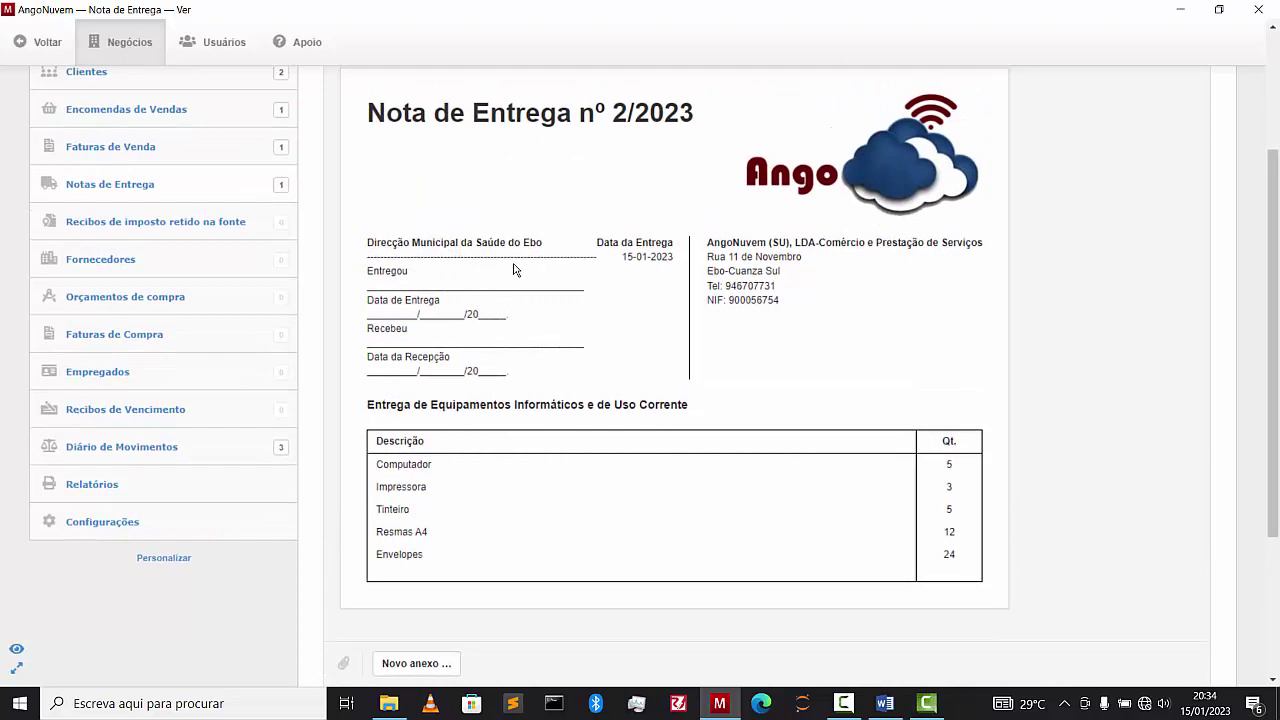
Reopen the delivery note, shorten the dashed line to one row with two blank lines above "Entregou", and save the changes
{"action": "scroll", "coordinate": [515, 270], "scroll_direction": "up", "scroll_amount": 3}
{"action": "left_click", "coordinate": [508, 229]}
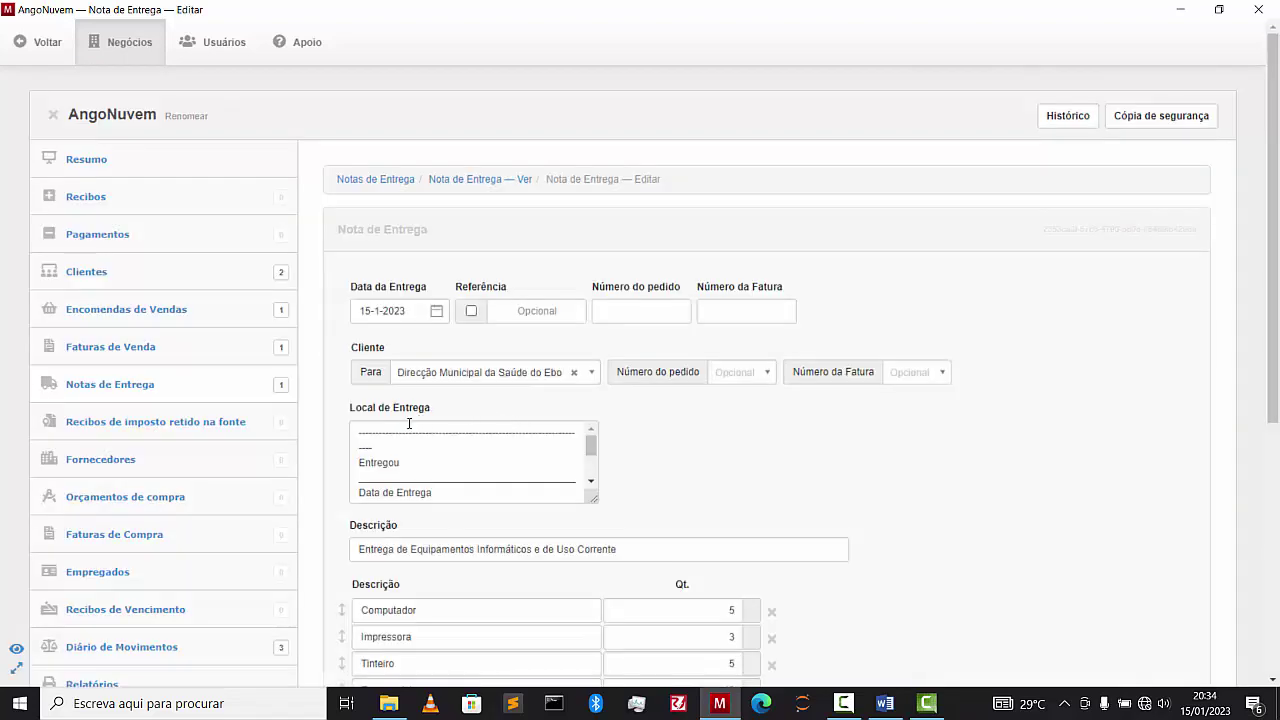
{"action": "left_click", "coordinate": [367, 448]}
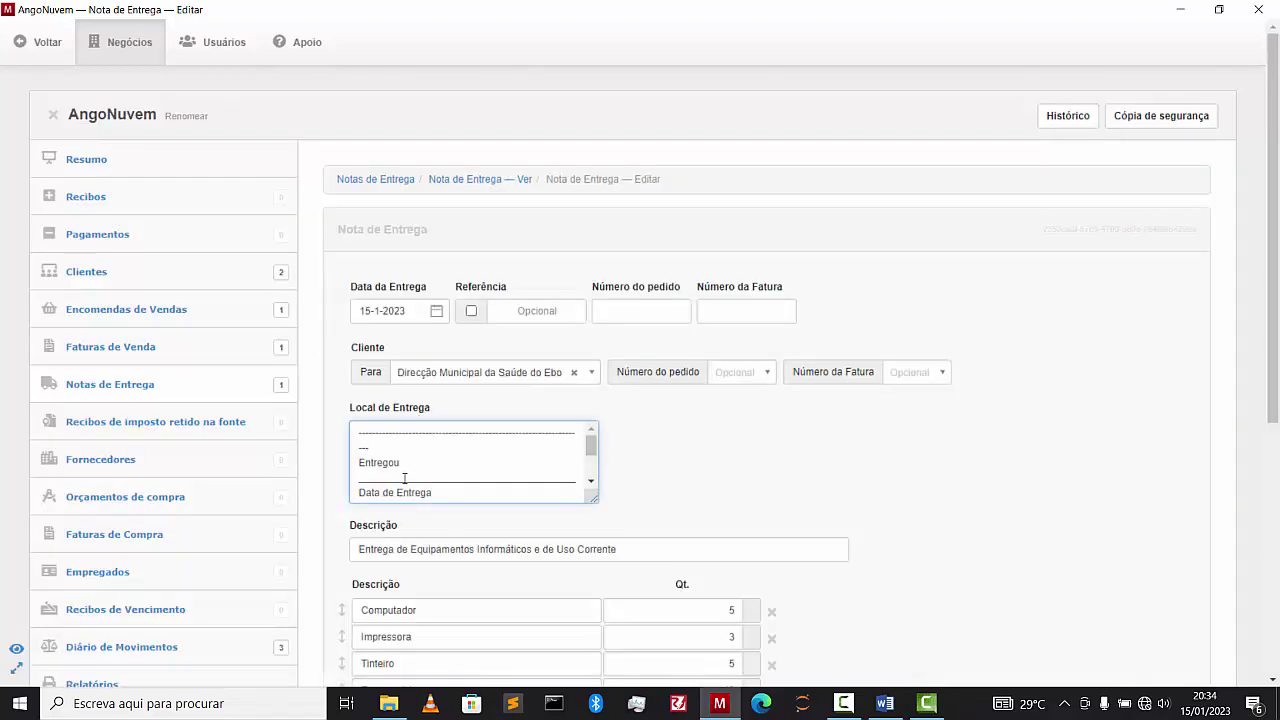
{"action": "key", "text": "BackSpace"}
{"action": "key", "text": "BackSpace"}
{"action": "key", "text": "BackSpace"}
{"action": "key", "text": "BackSpace"}
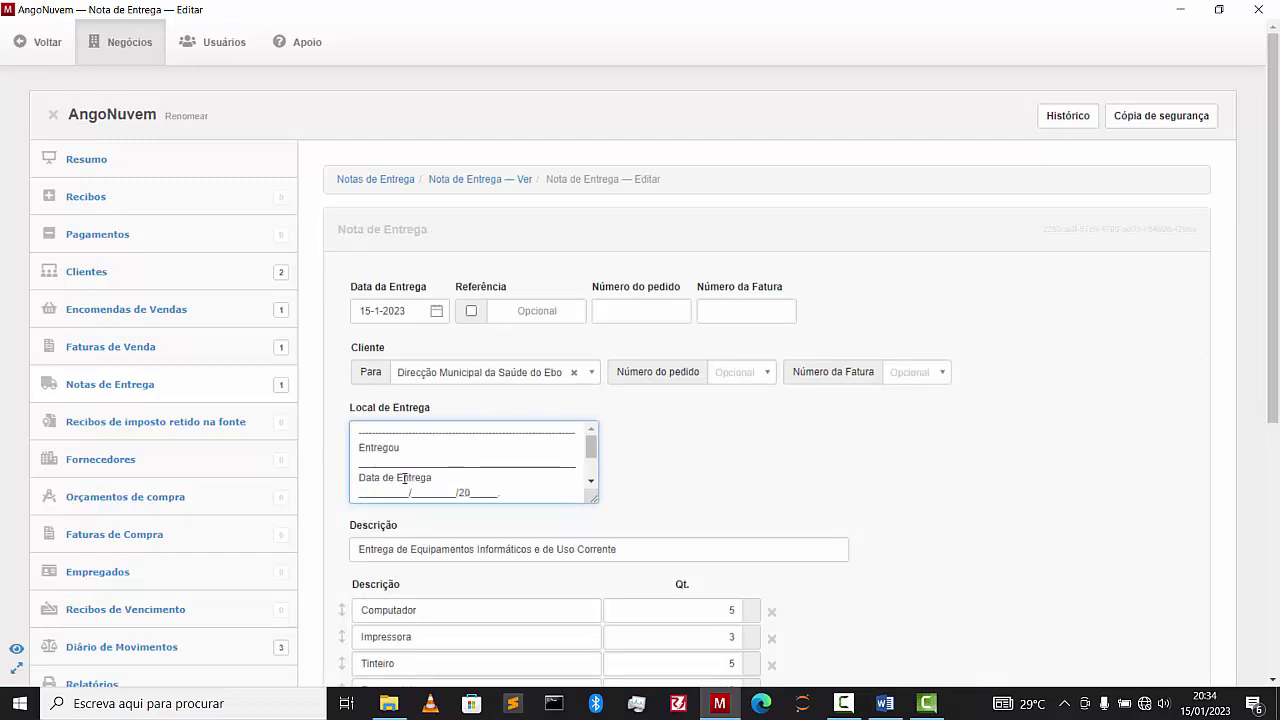
{"action": "key", "text": "Return"}
{"action": "key", "text": "Return"}
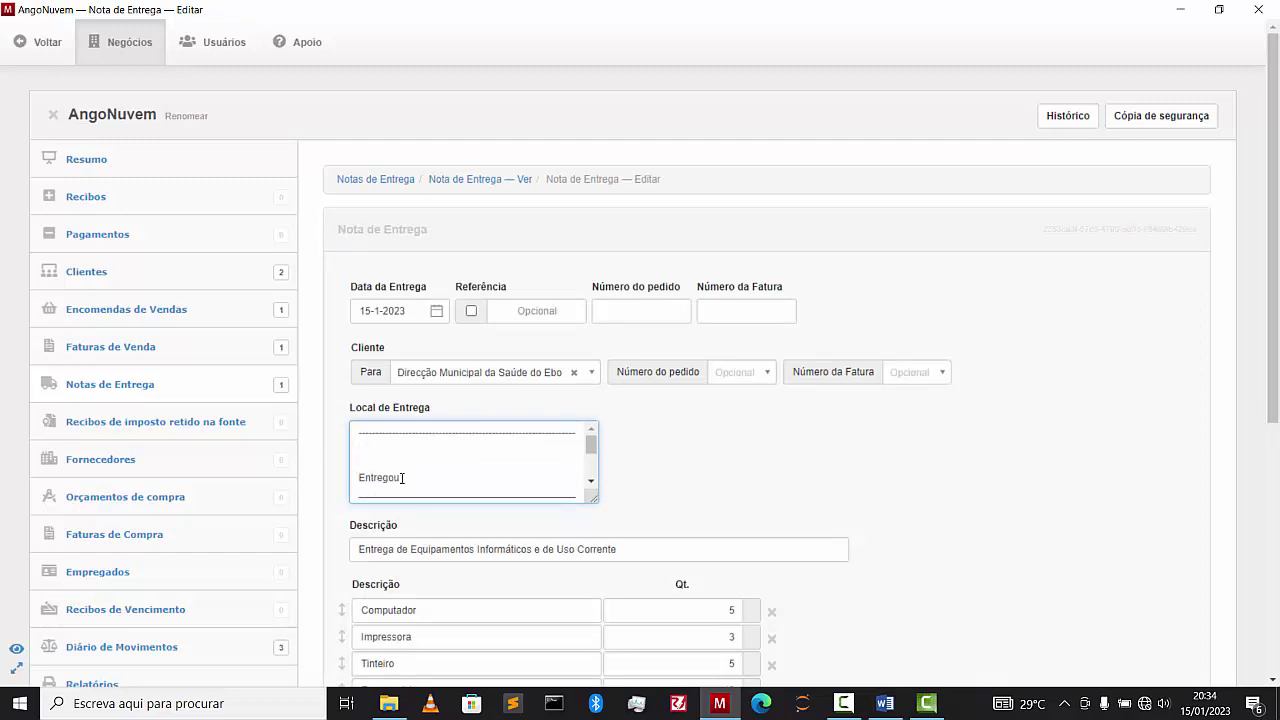
{"action": "scroll", "coordinate": [500, 395], "scroll_direction": "down", "scroll_amount": 4}
{"action": "left_click", "coordinate": [385, 486]}
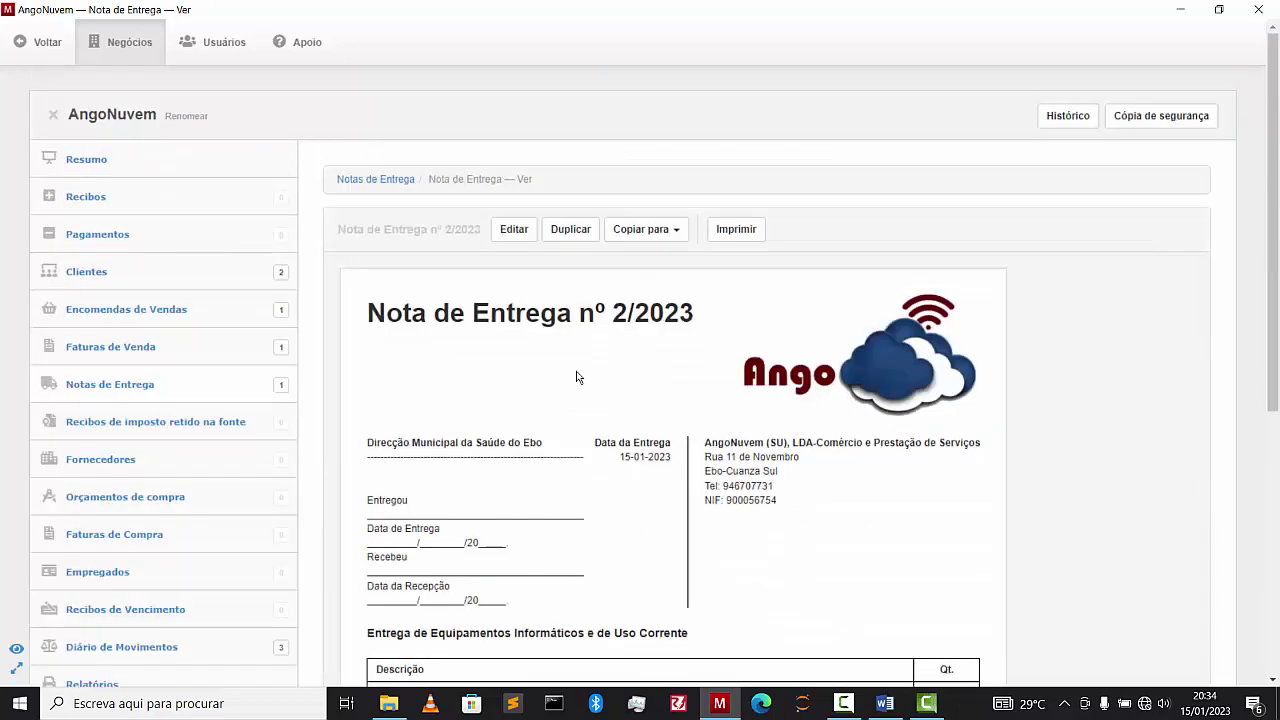
Examine the updated delivery note, from its title and signature block down to the item table
{"action": "scroll", "coordinate": [480, 390], "scroll_direction": "down", "scroll_amount": 2}
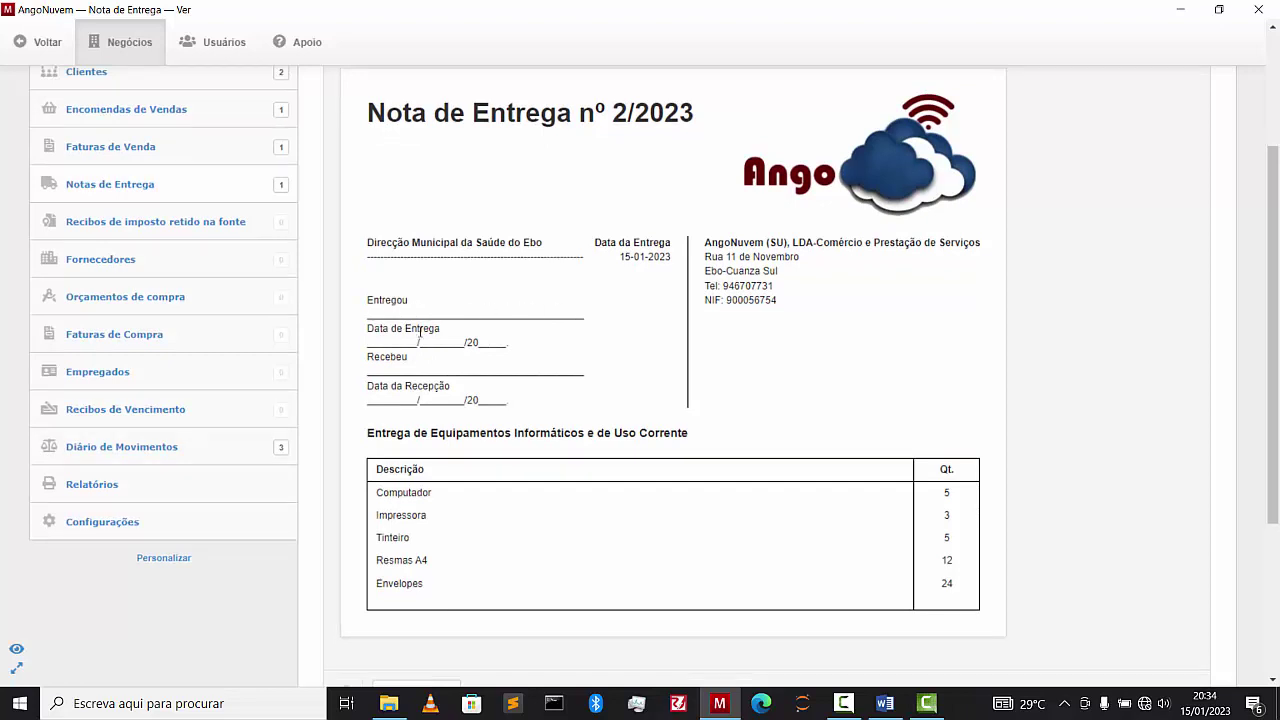
{"action": "scroll", "coordinate": [582, 362], "scroll_direction": "down", "scroll_amount": 1}
{"action": "scroll", "coordinate": [582, 362], "scroll_direction": "down", "scroll_amount": 2}
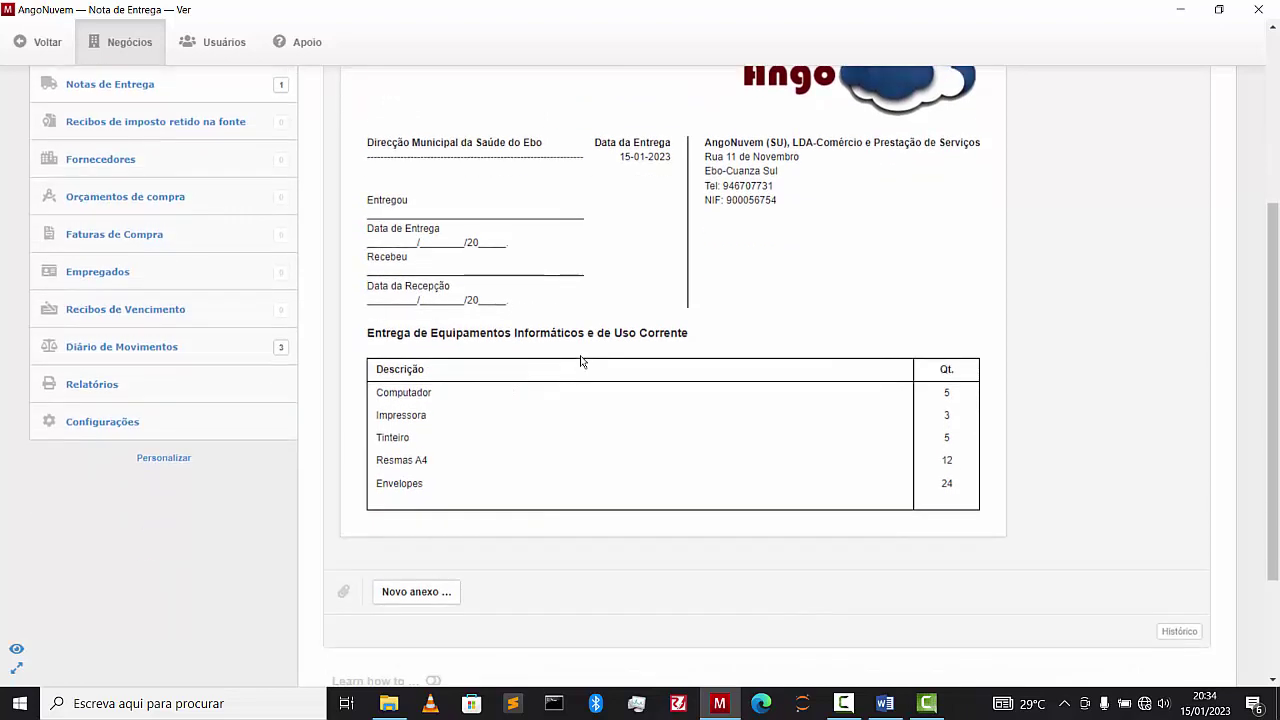
{"action": "scroll", "coordinate": [585, 363], "scroll_direction": "up", "scroll_amount": 3}
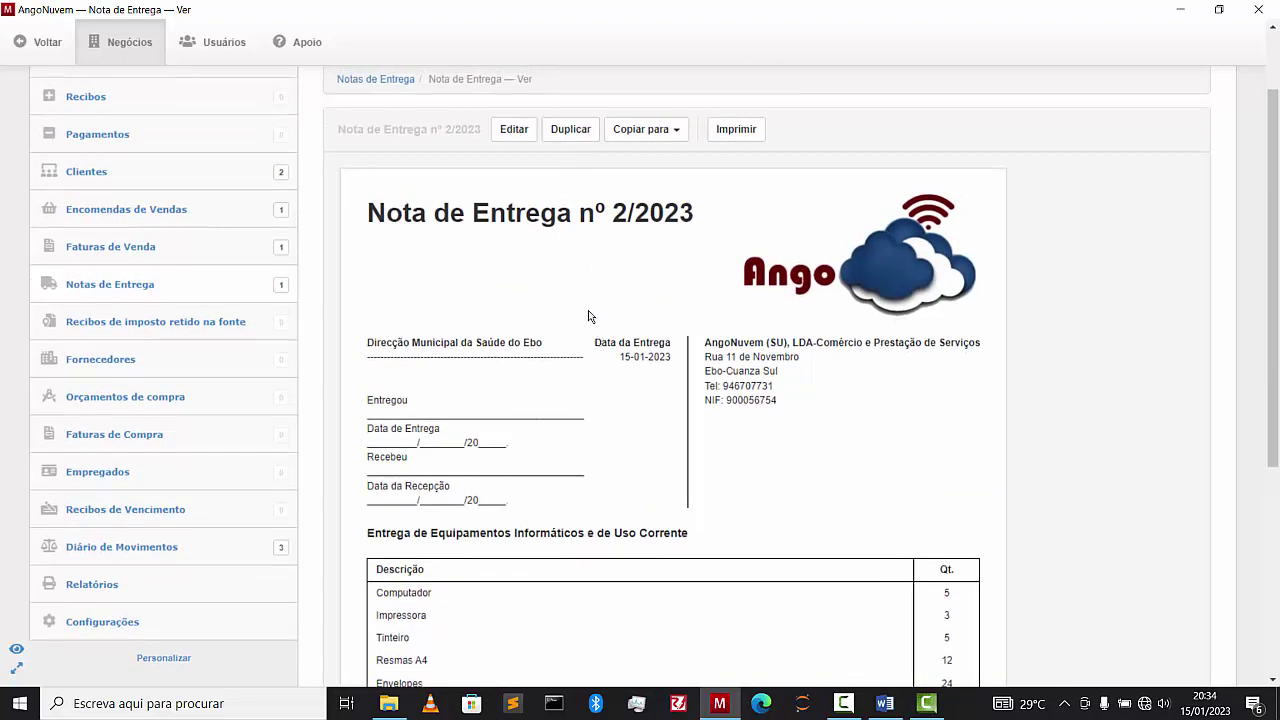
{"action": "scroll", "coordinate": [588, 316], "scroll_direction": "down", "scroll_amount": 2}
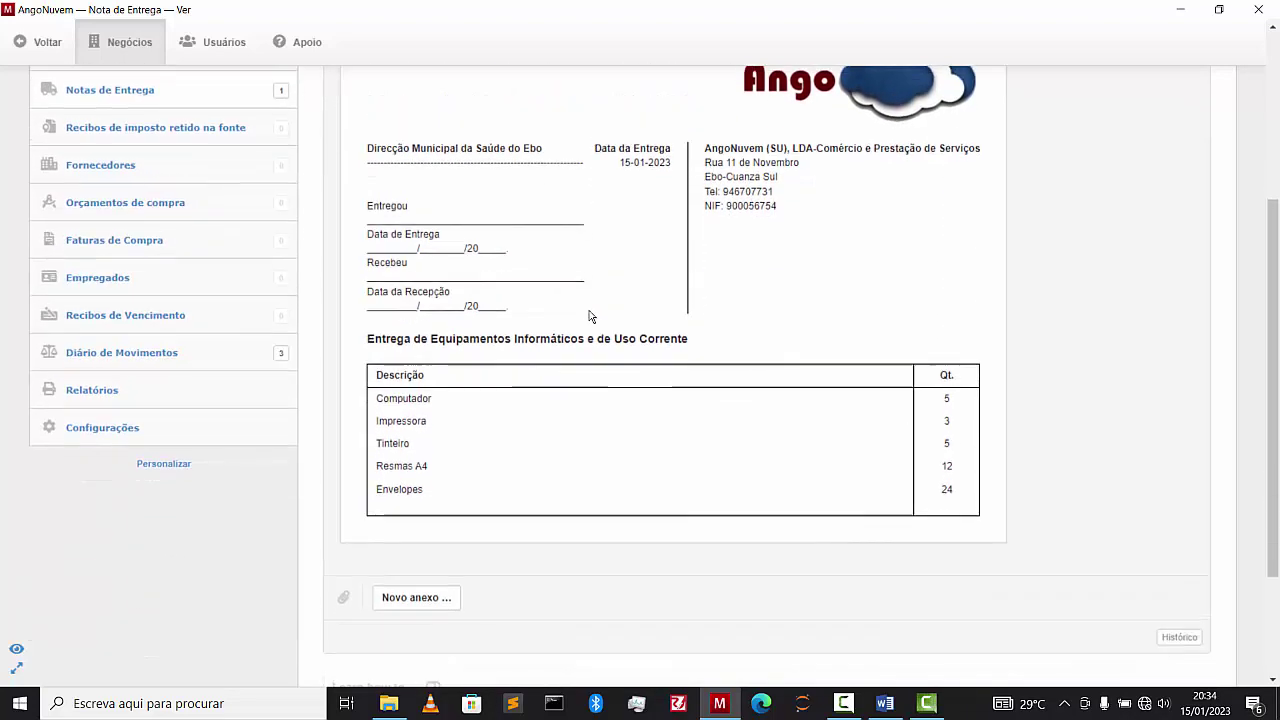
{"action": "scroll", "coordinate": [591, 316], "scroll_direction": "up", "scroll_amount": 1}
{"action": "scroll", "coordinate": [709, 331], "scroll_direction": "up", "scroll_amount": 1}
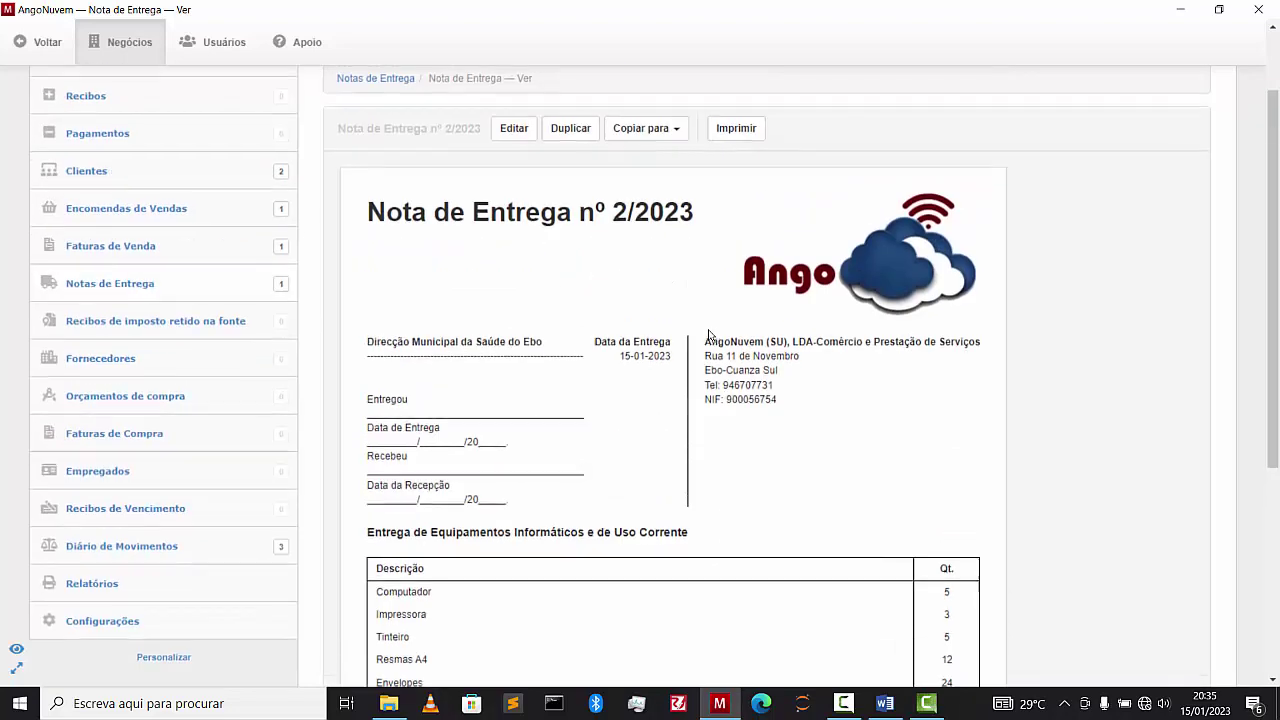
{"action": "scroll", "coordinate": [620, 397], "scroll_direction": "down", "scroll_amount": 2}
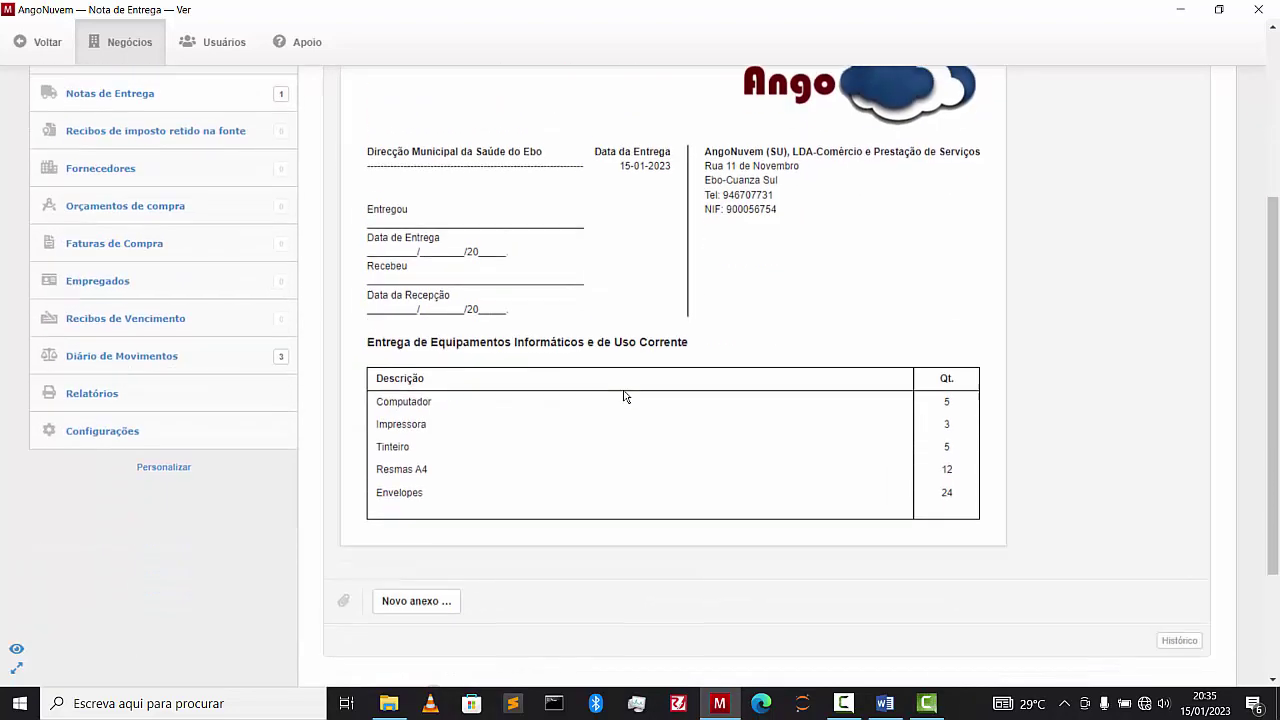
{"action": "scroll", "coordinate": [614, 414], "scroll_direction": "down", "scroll_amount": 2}
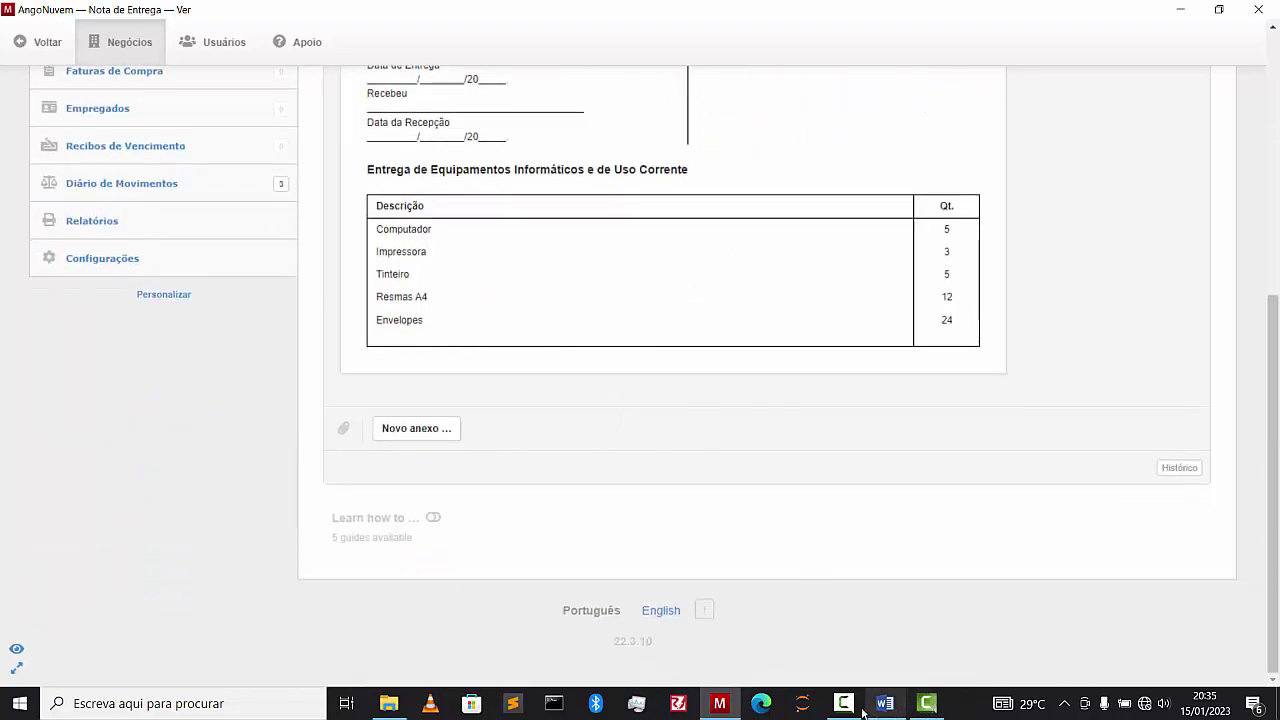